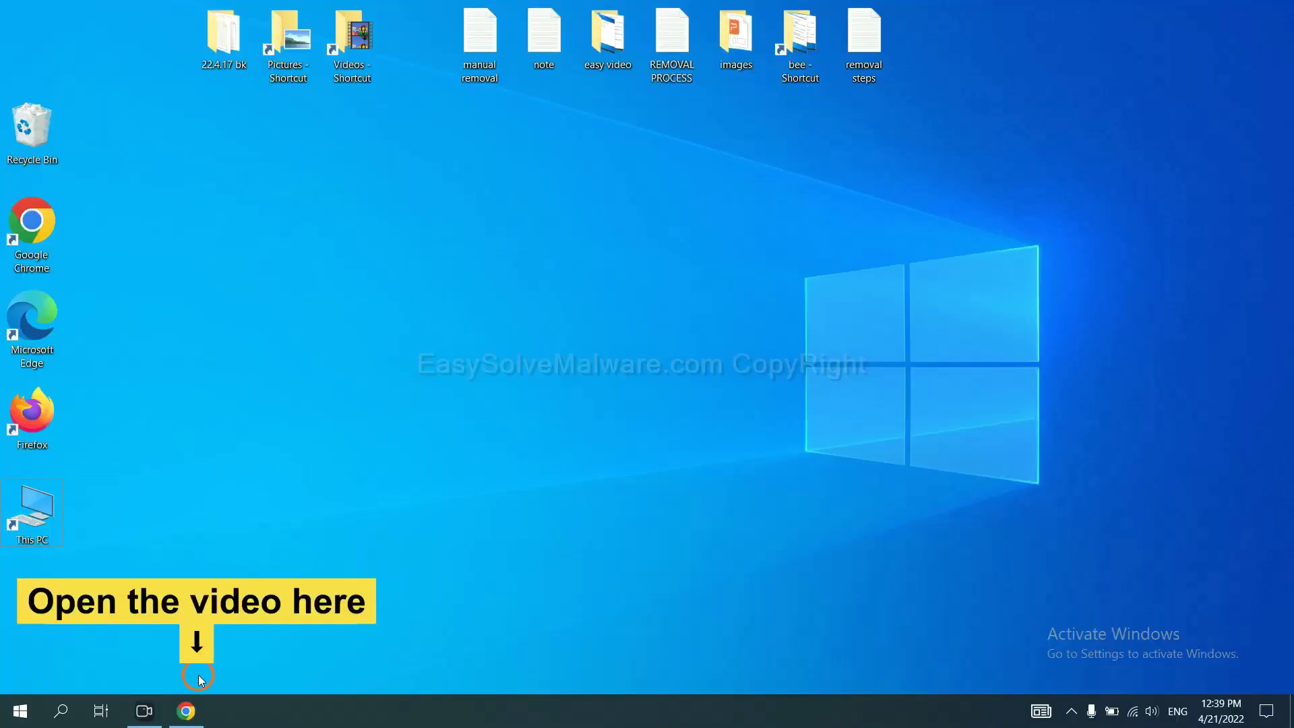
Switch to Chrome, follow the link in the YouTube video description, and download SpyHunter for Windows from easysolvemalware.com.
{"action": "left_click", "coordinate": [189, 708]}
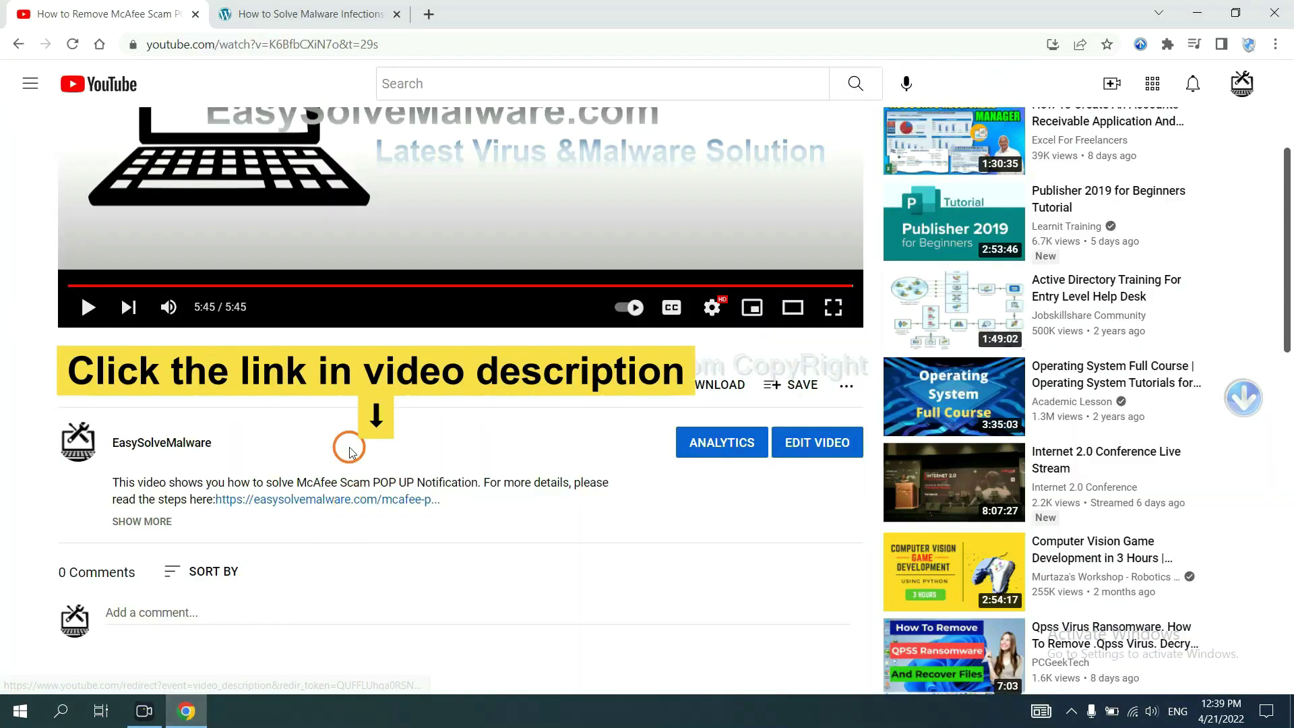
{"action": "left_click", "coordinate": [357, 502]}
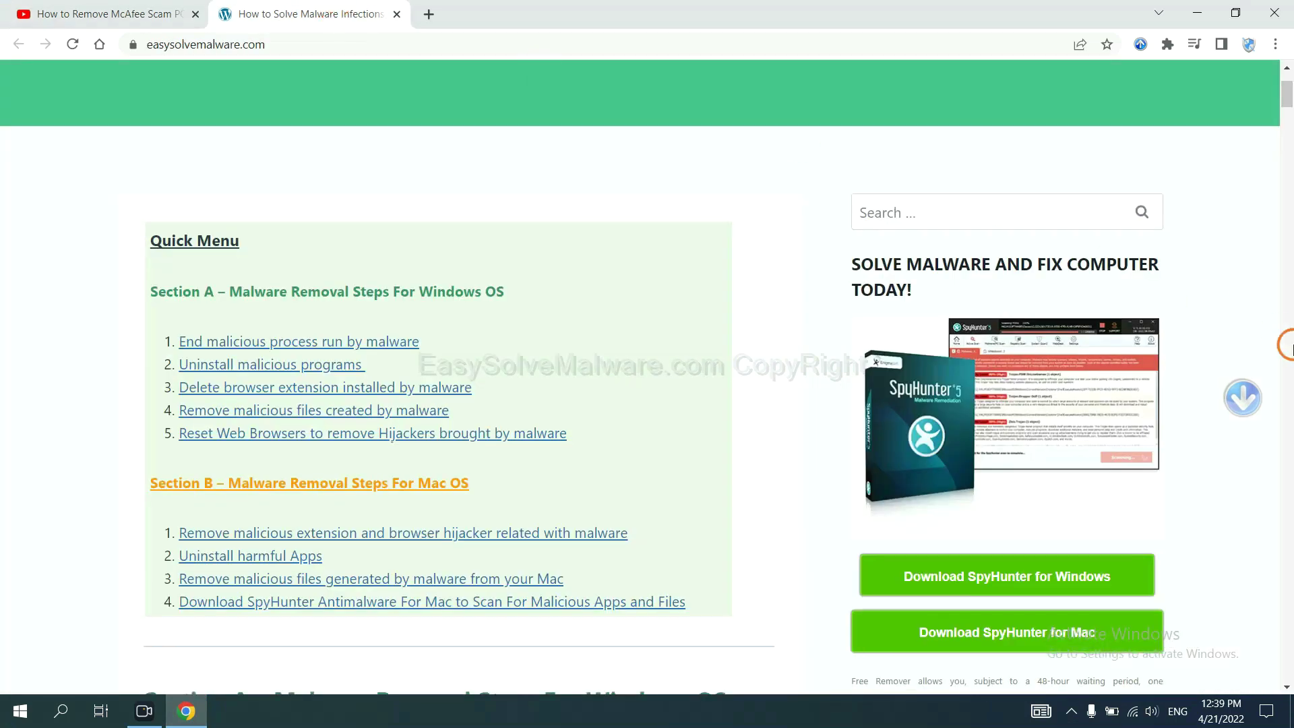
{"action": "scroll", "coordinate": [1287, 344], "scroll_direction": "down", "scroll_amount": 4}
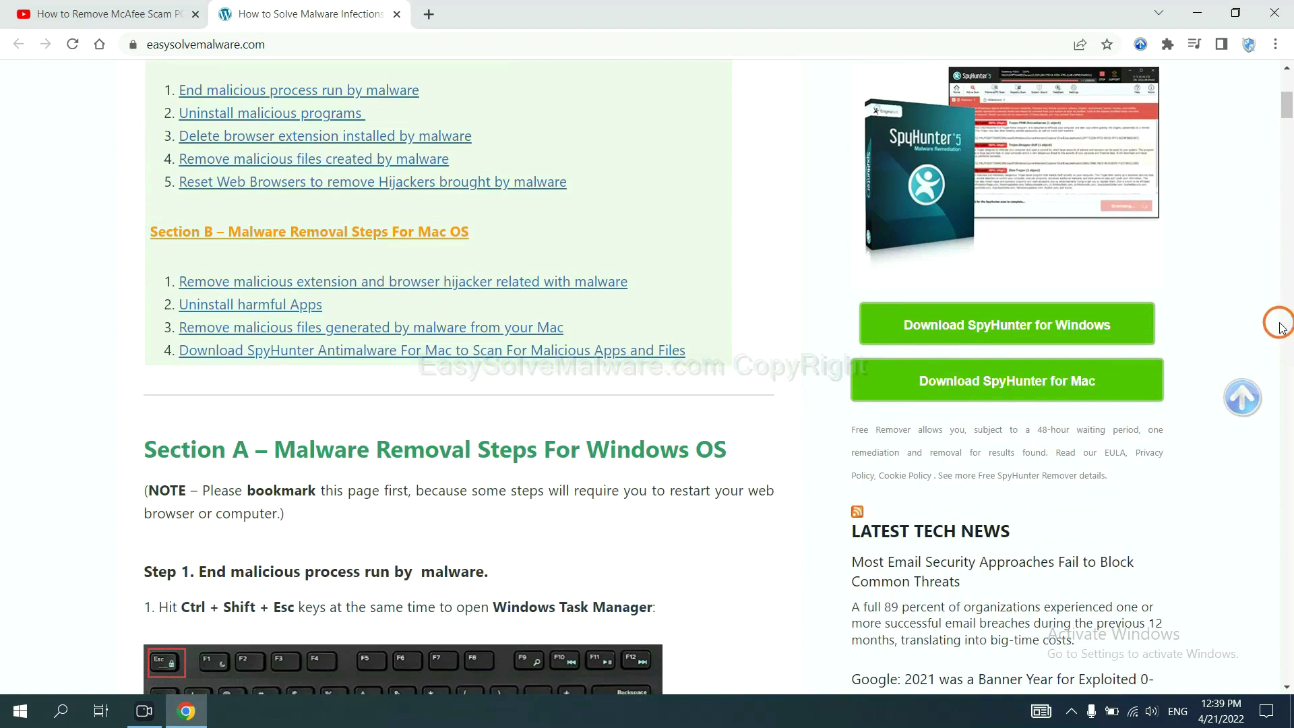
{"action": "left_click", "coordinate": [1098, 321]}
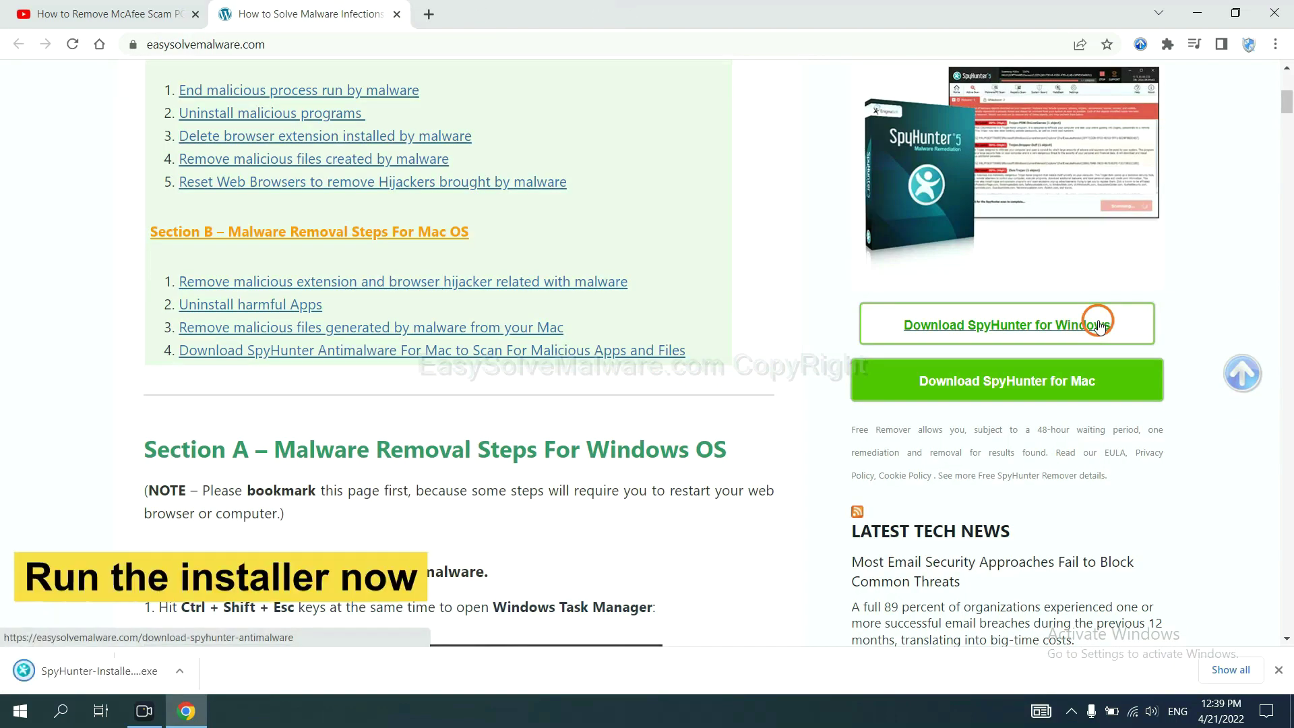
Install SpyHunter 5 from the downloaded installer in English, accepting the EULA and Privacy Policy, and finish the setup.
{"action": "left_click", "coordinate": [82, 671]}
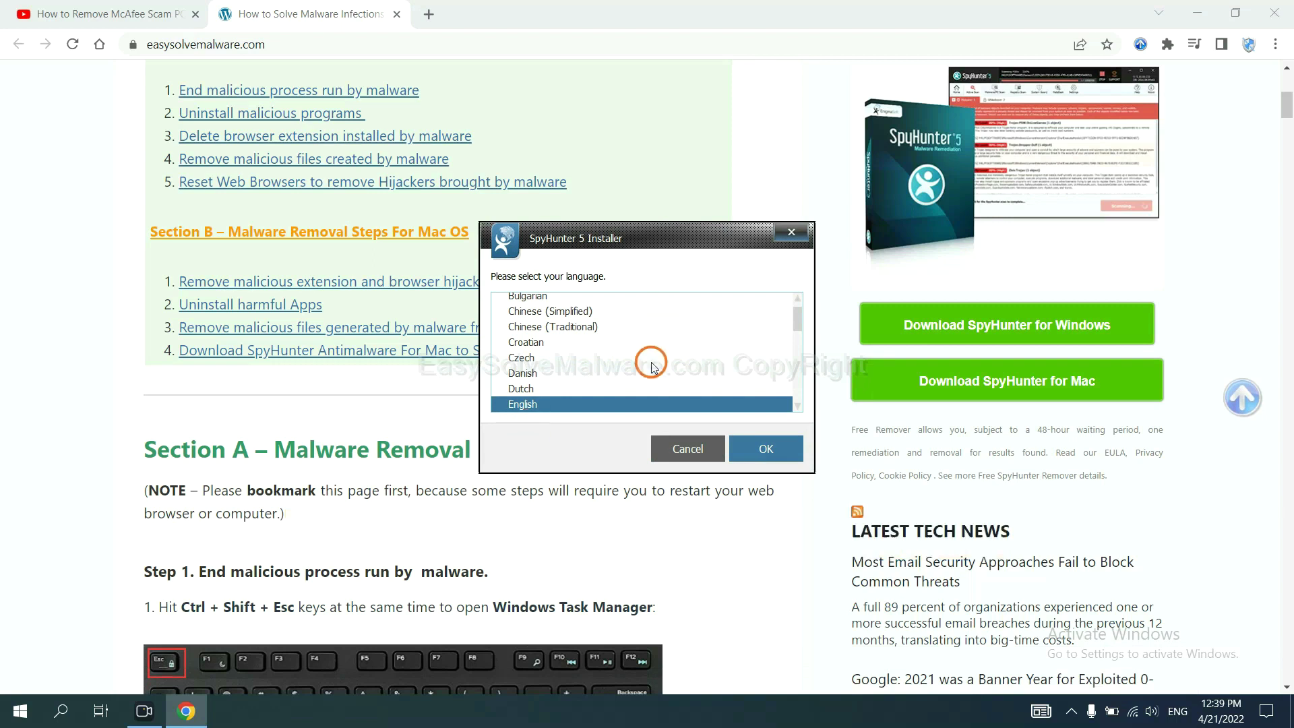
{"action": "left_click", "coordinate": [748, 449]}
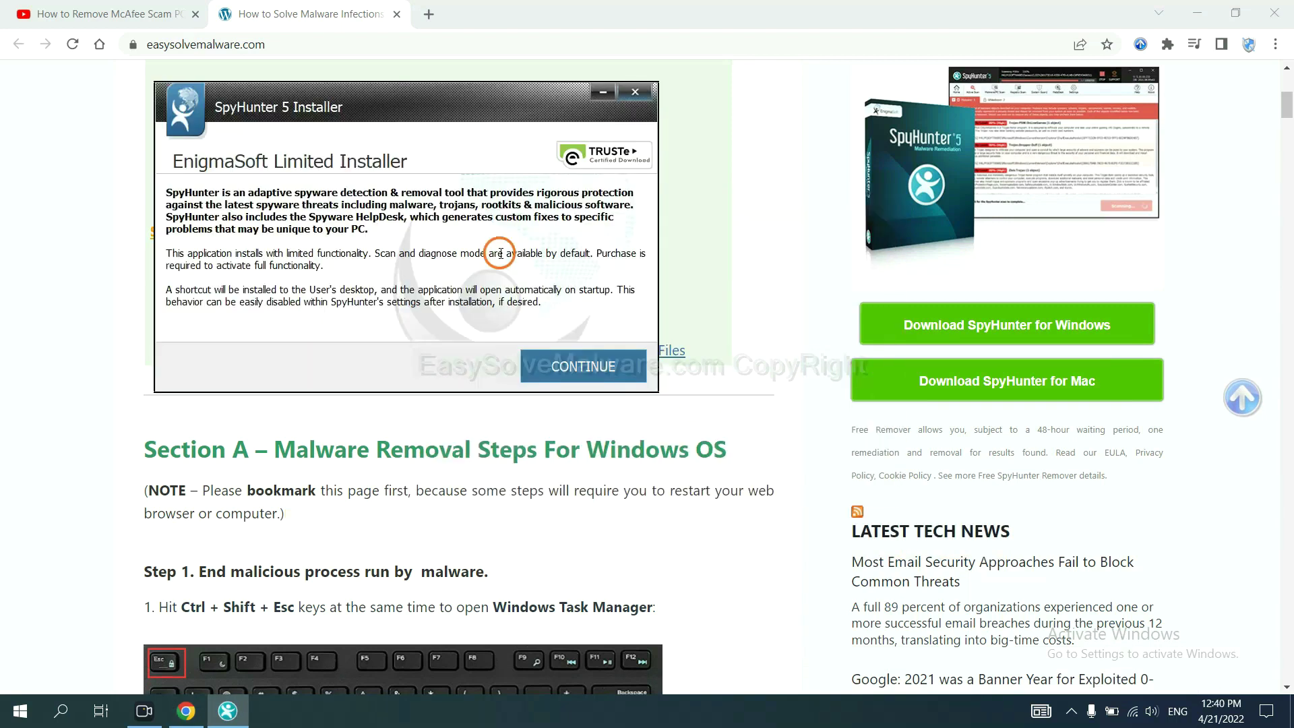
{"action": "left_click", "coordinate": [557, 367]}
{"action": "left_click", "coordinate": [417, 324]}
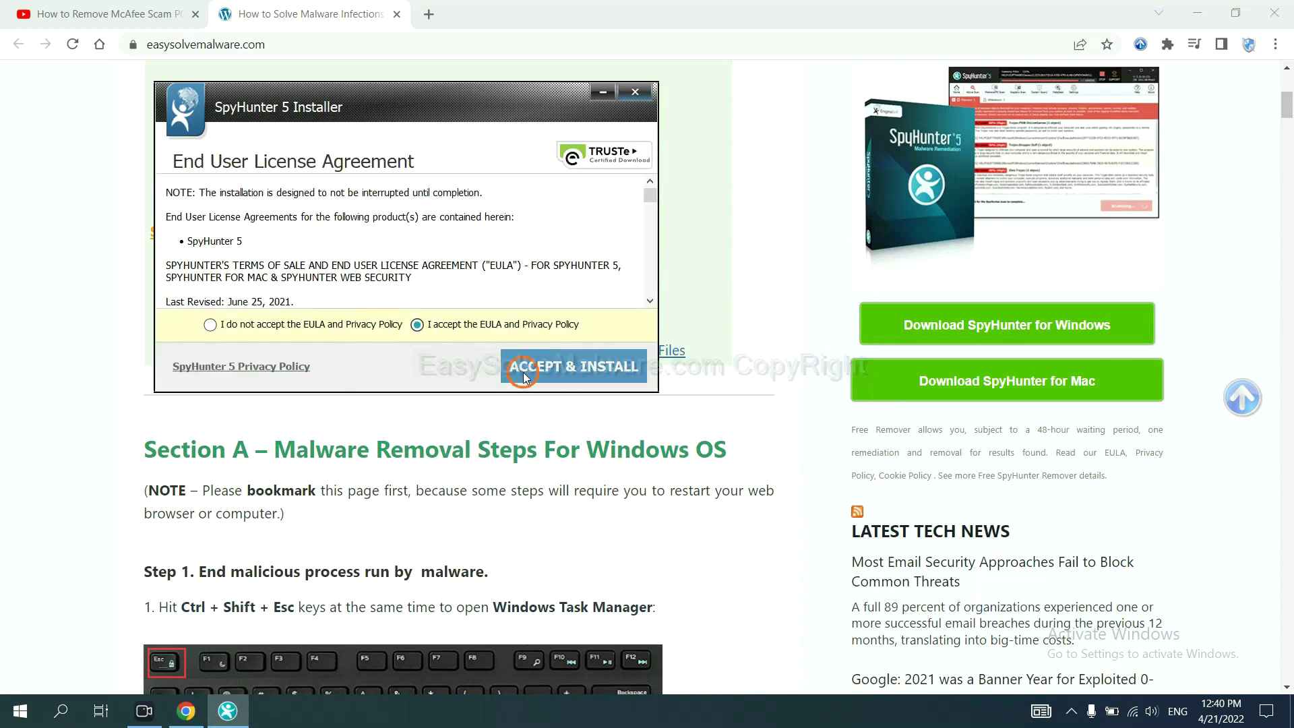
{"action": "left_click", "coordinate": [525, 374]}
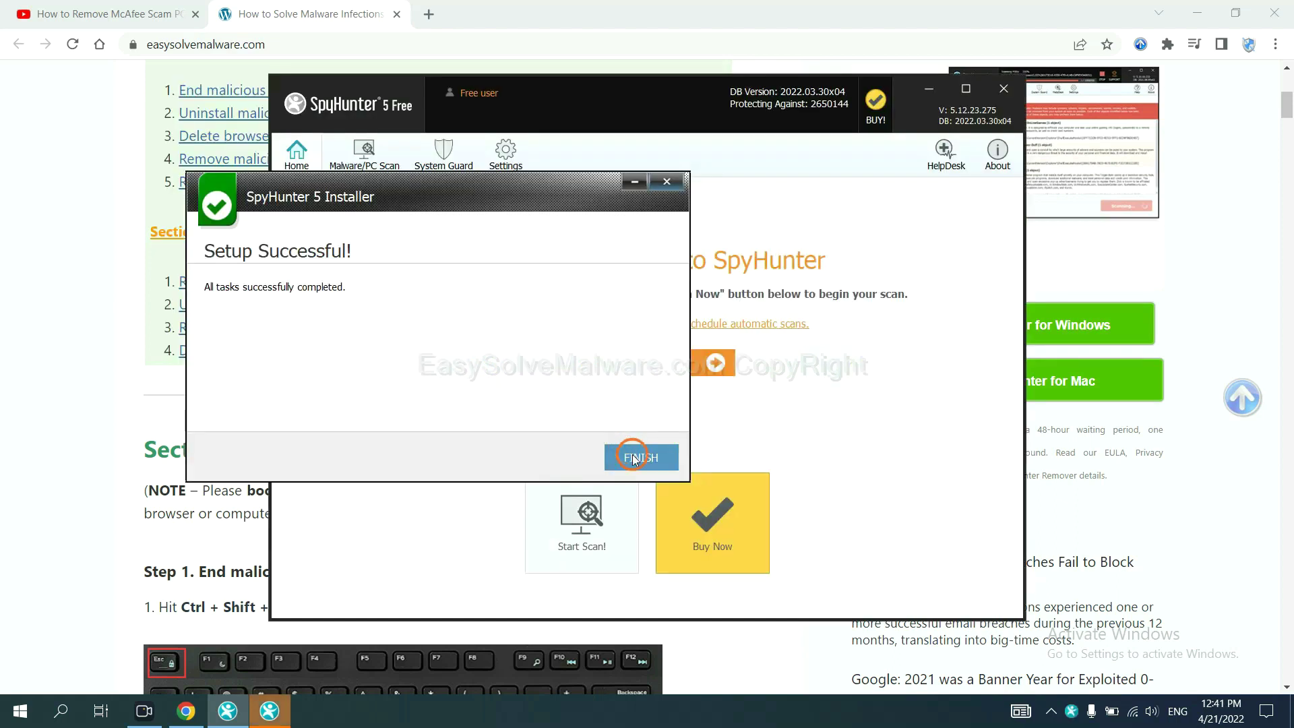
{"action": "left_click", "coordinate": [636, 457]}
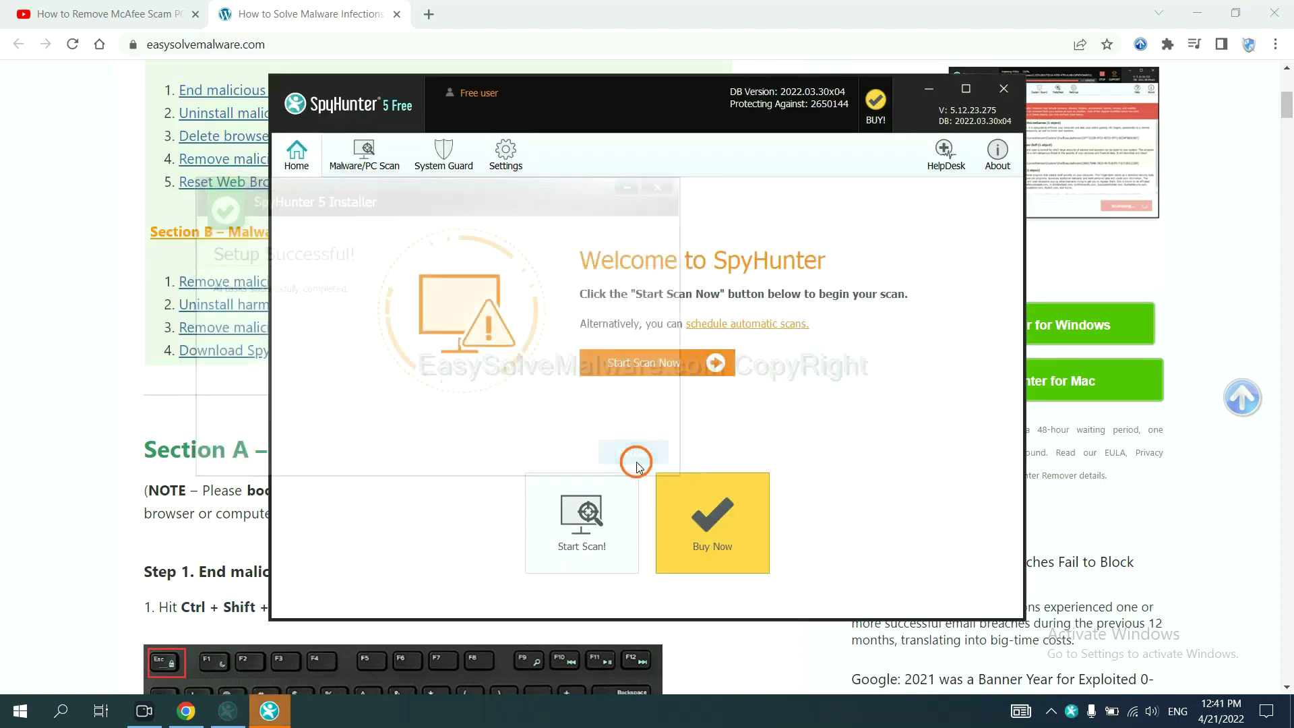
Start a SpyHunter malware scan and continue past the unknown objects page with remove360.bat set to Disable.
{"action": "left_click", "coordinate": [636, 365]}
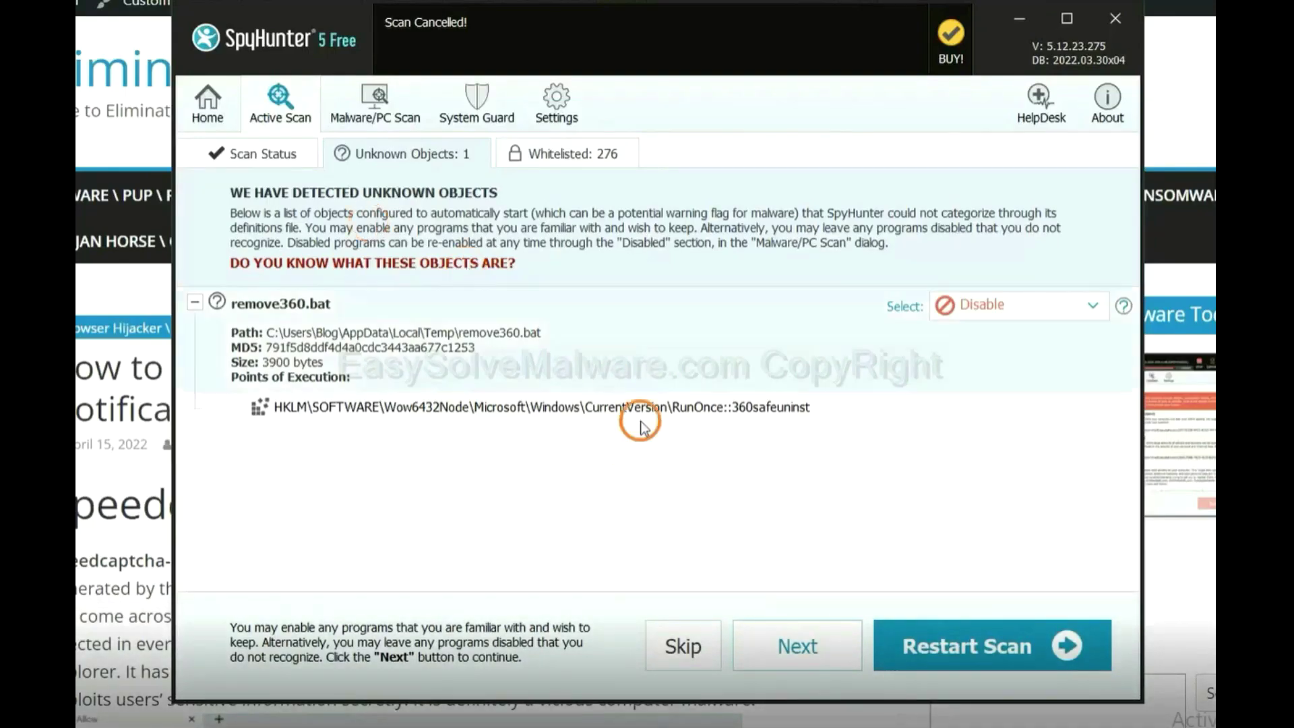
{"action": "left_click", "coordinate": [794, 643]}
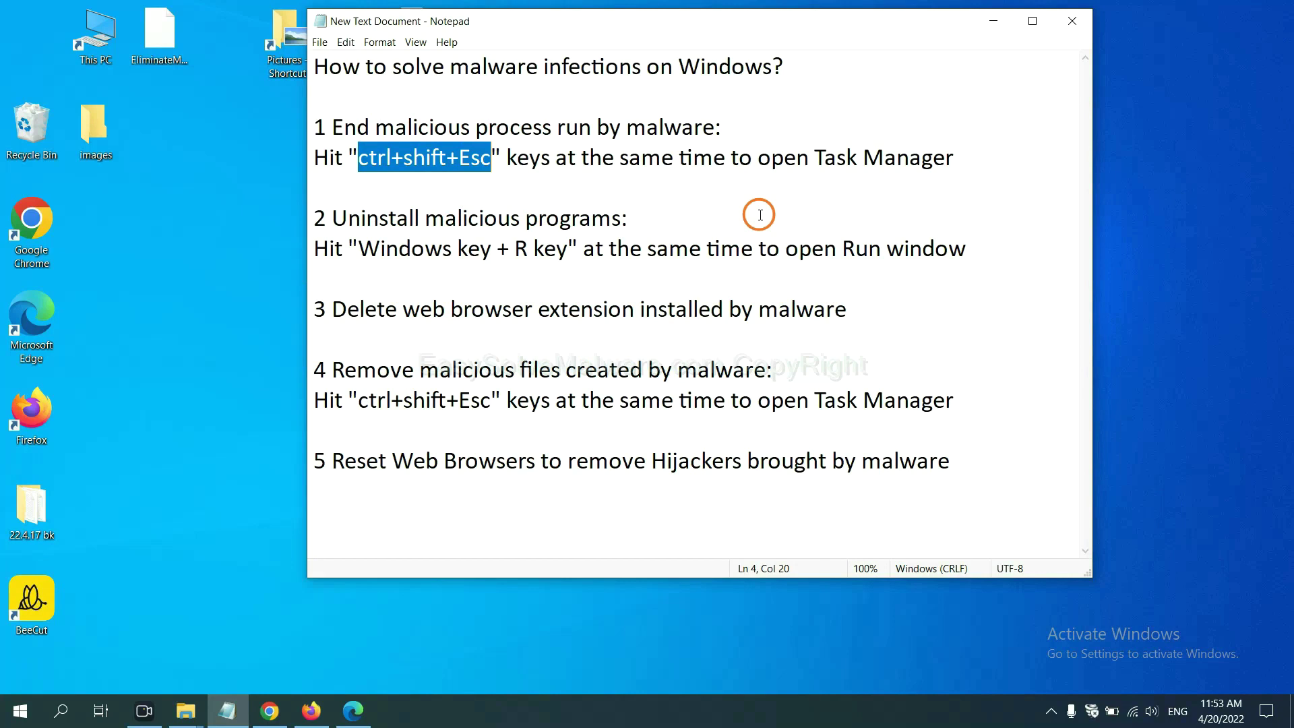
Highlight the Task Manager shortcut under item 1 of the Notepad notes and open Task Manager.
{"action": "left_click", "coordinate": [458, 162]}
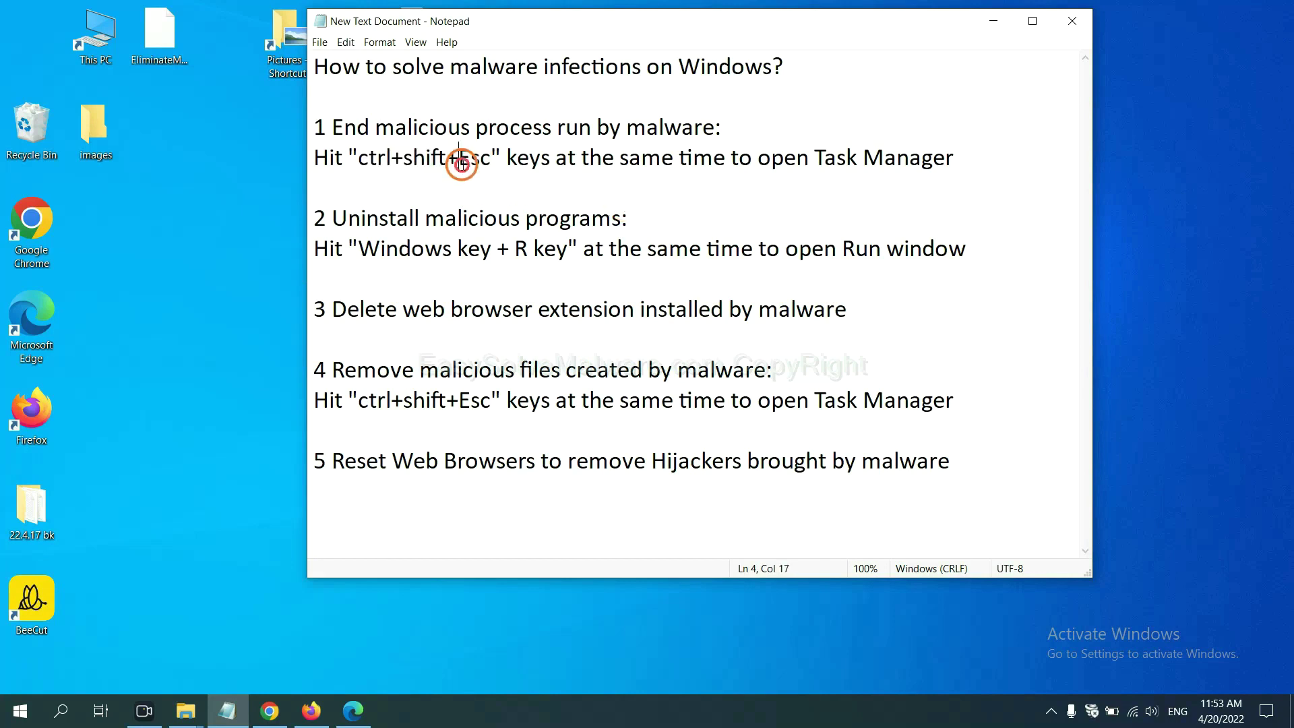
{"action": "left_click_drag", "start_coordinate": [491, 161], "coordinate": [362, 162]}
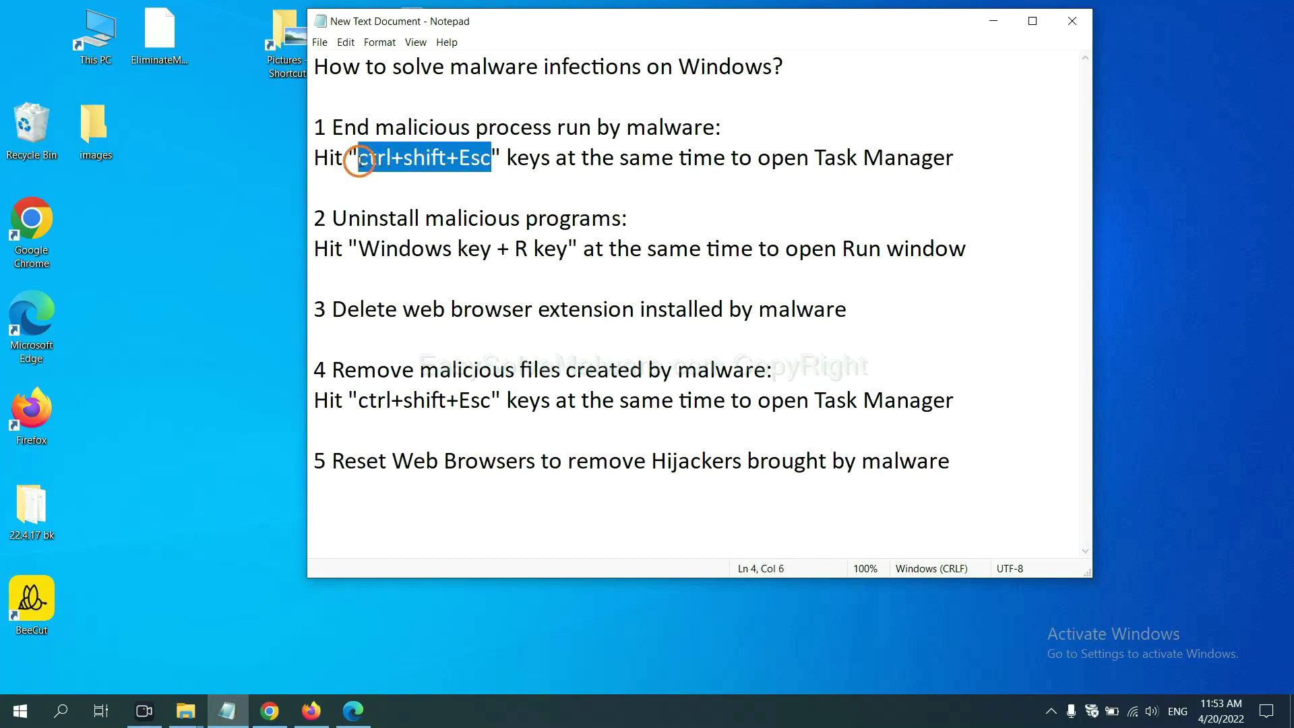
{"action": "key", "text": "ctrl+shift+Escape"}
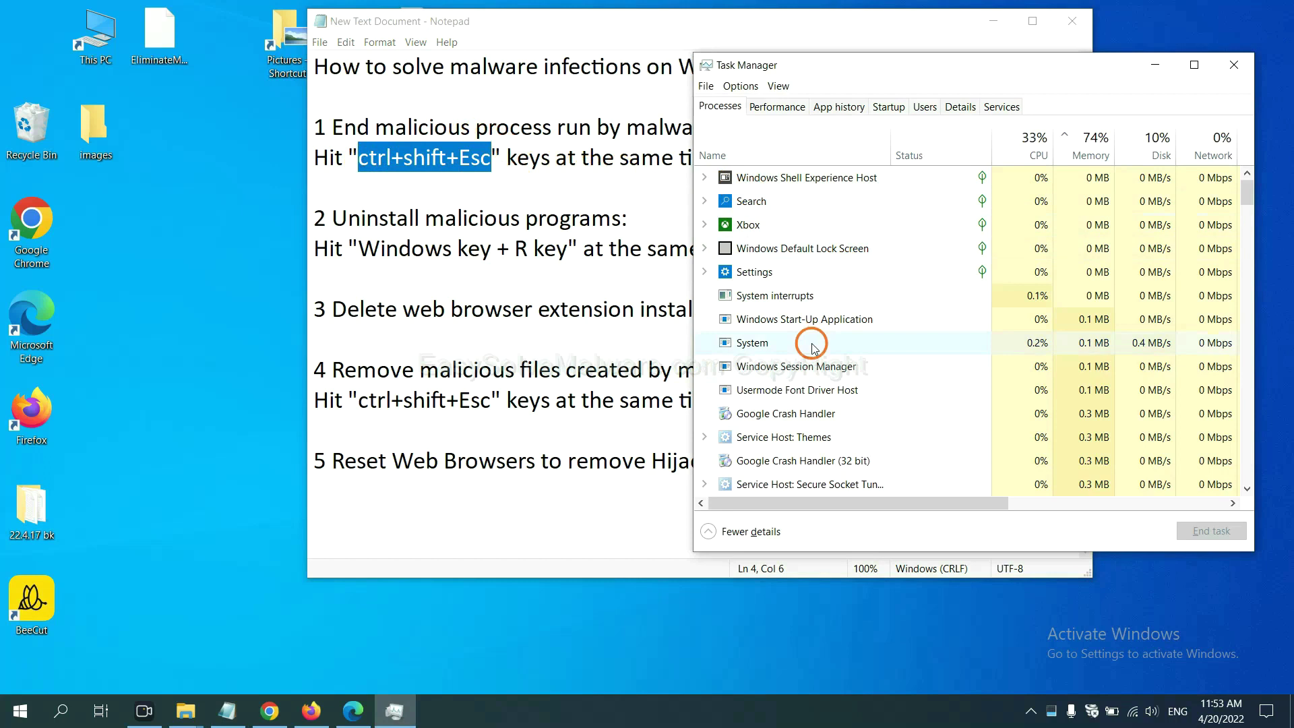
Select the System and Usermode Font Driver Host processes in turn as examples, then close Task Manager without ending either.
{"action": "left_click", "coordinate": [865, 340]}
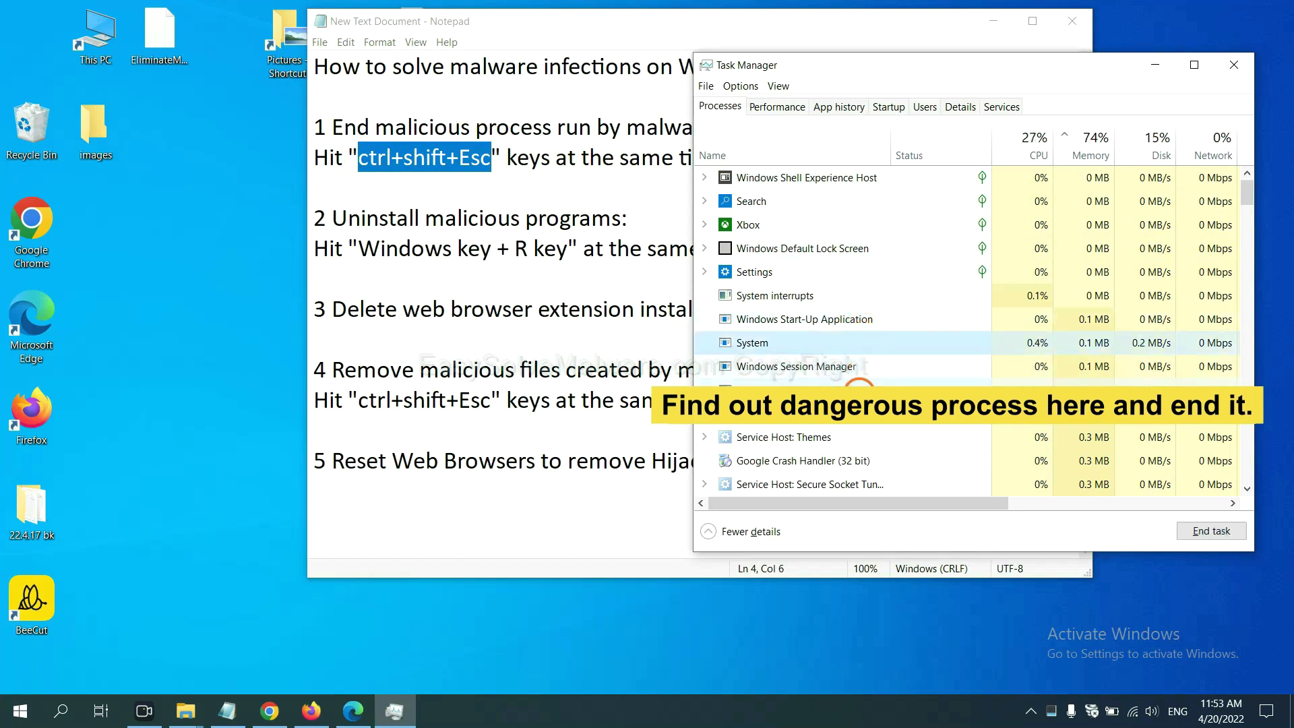
{"action": "left_click", "coordinate": [859, 389]}
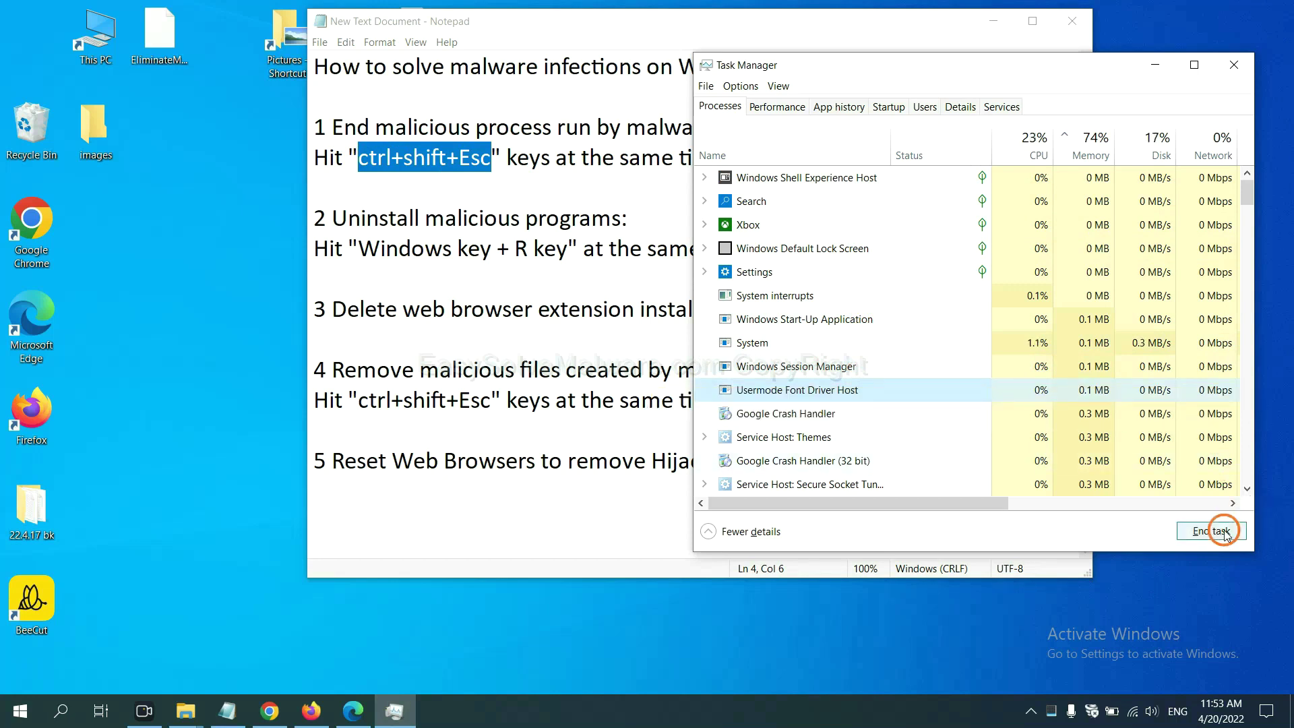
{"action": "left_click", "coordinate": [1232, 66]}
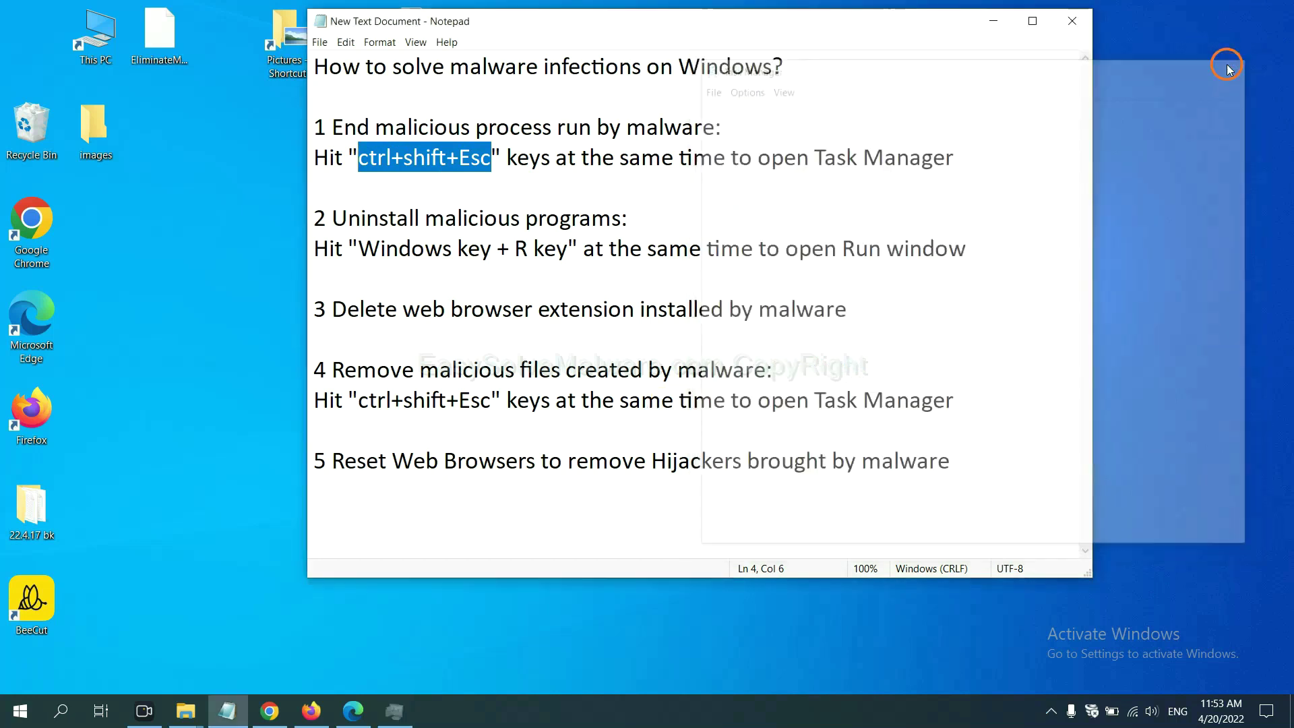
Highlight the Run window shortcut under item 2 of the Notepad notes.
{"action": "left_click", "coordinate": [803, 235]}
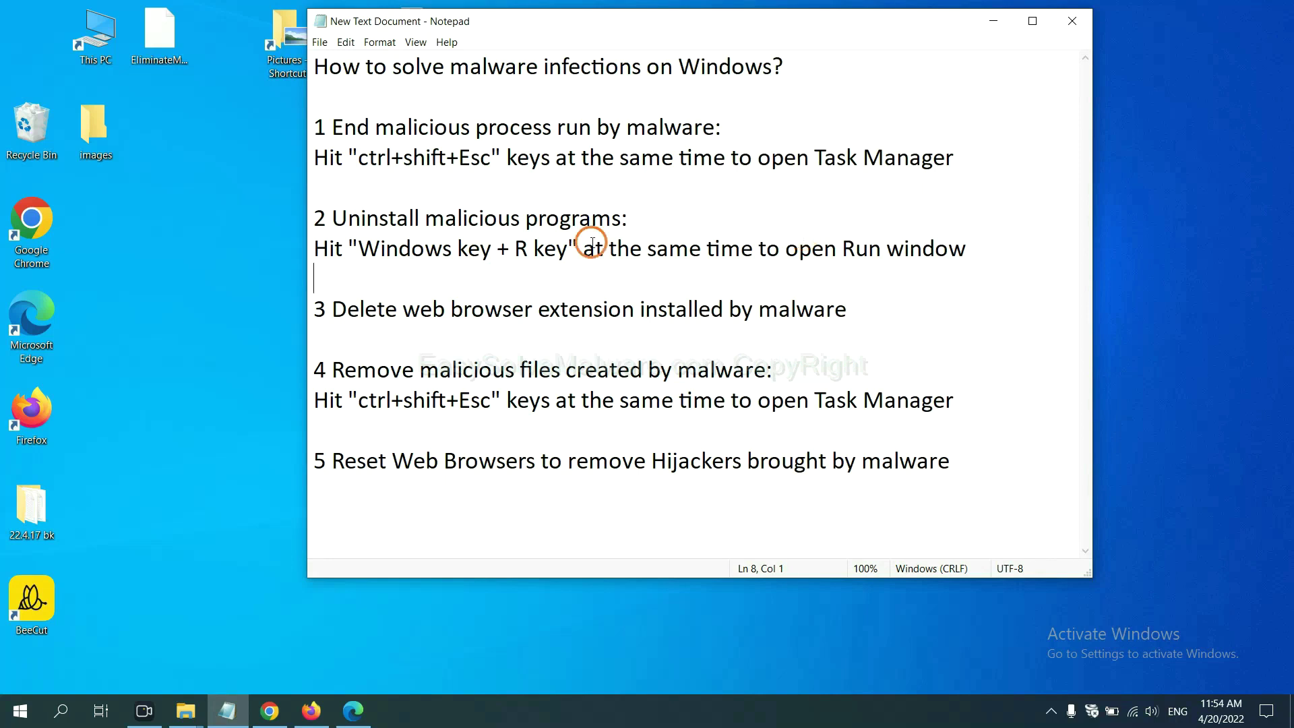
{"action": "left_click", "coordinate": [365, 254]}
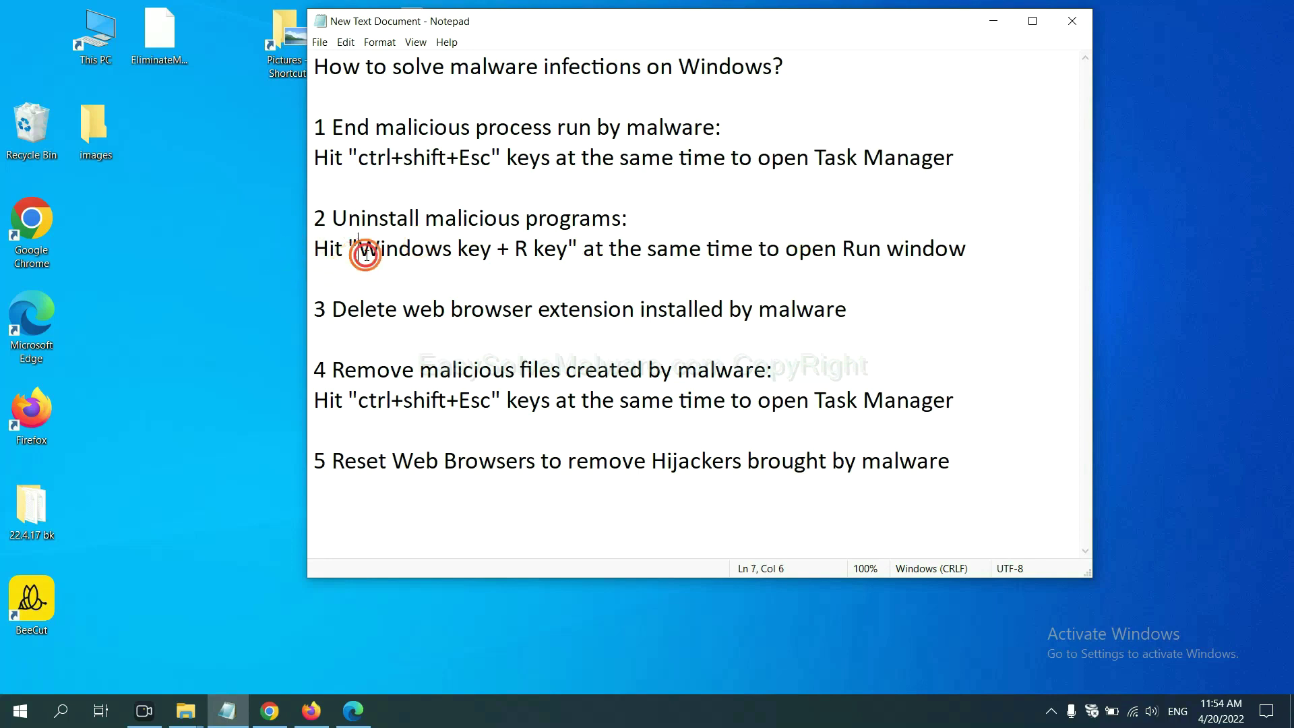
{"action": "left_click_drag", "start_coordinate": [365, 253], "coordinate": [564, 263]}
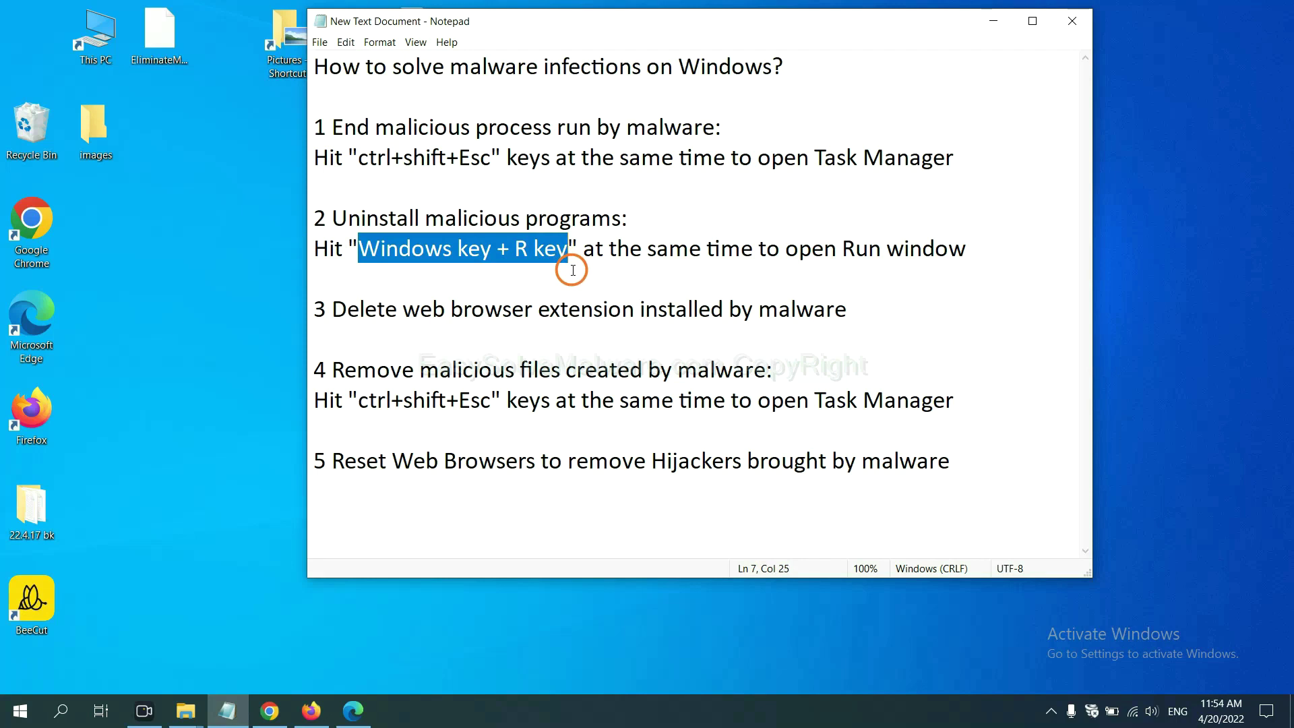
Bring up the Run dialog, move it beside the notes, and launch "control panel" from it.
{"action": "key", "text": "super+r"}
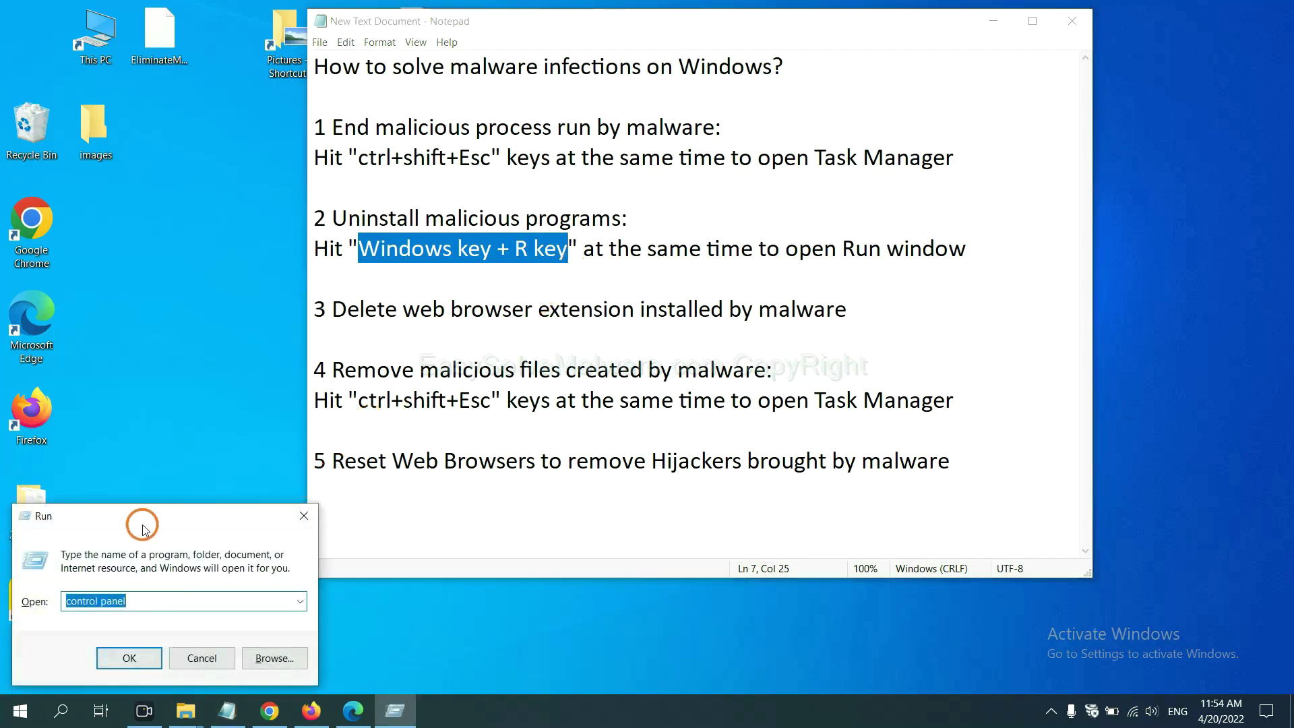
{"action": "left_click_drag", "start_coordinate": [143, 528], "coordinate": [985, 229]}
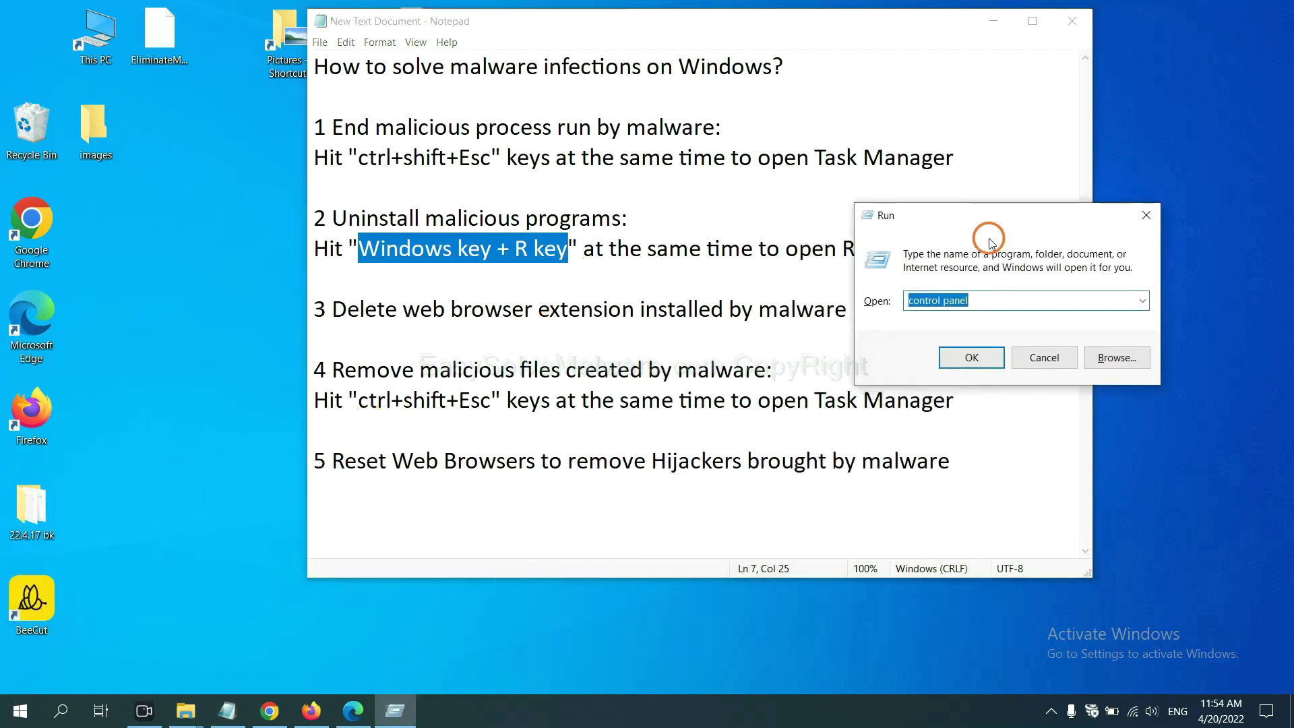
{"action": "left_click", "coordinate": [997, 300]}
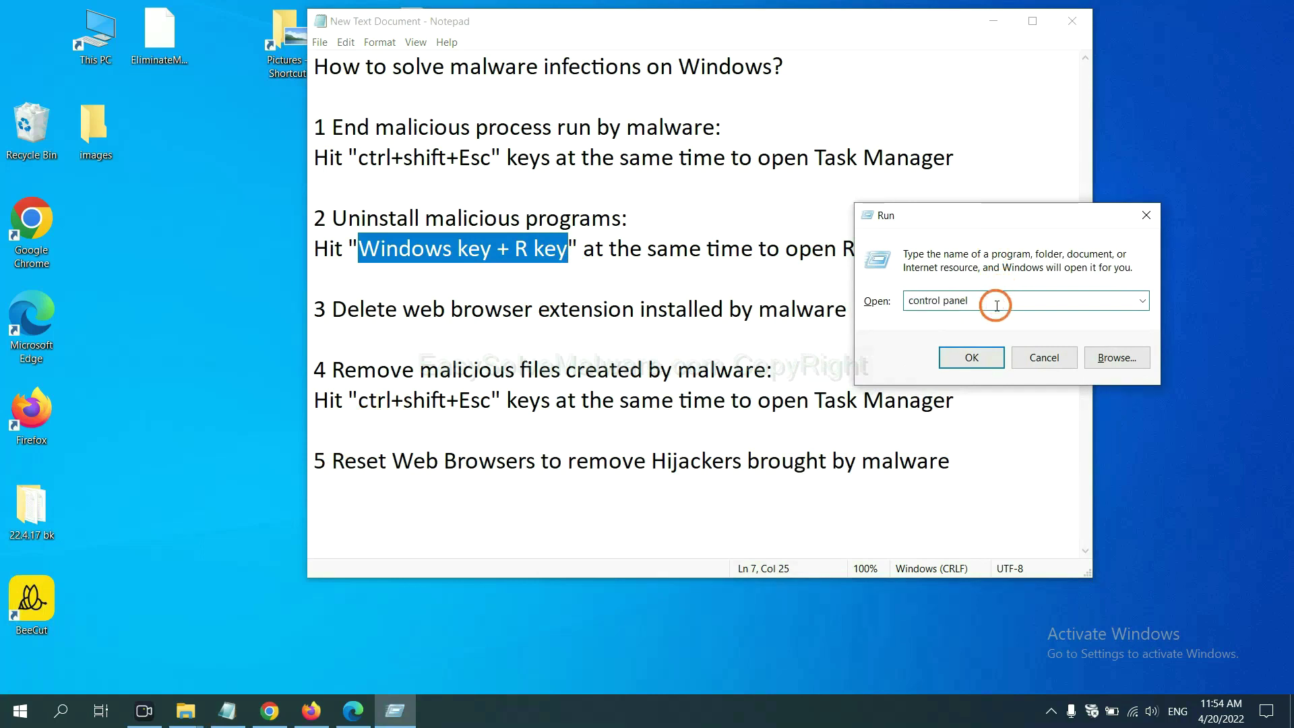
{"action": "left_click_drag", "start_coordinate": [990, 300], "coordinate": [886, 301]}
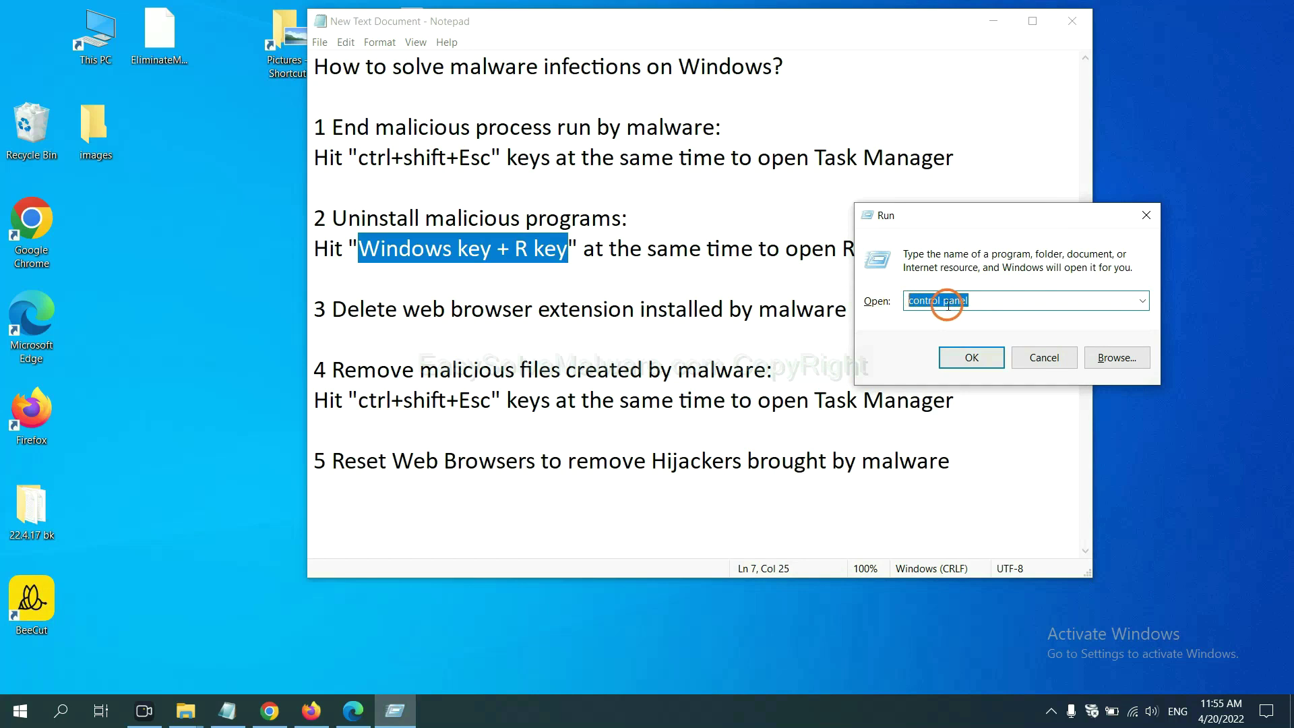
{"action": "left_click", "coordinate": [966, 367]}
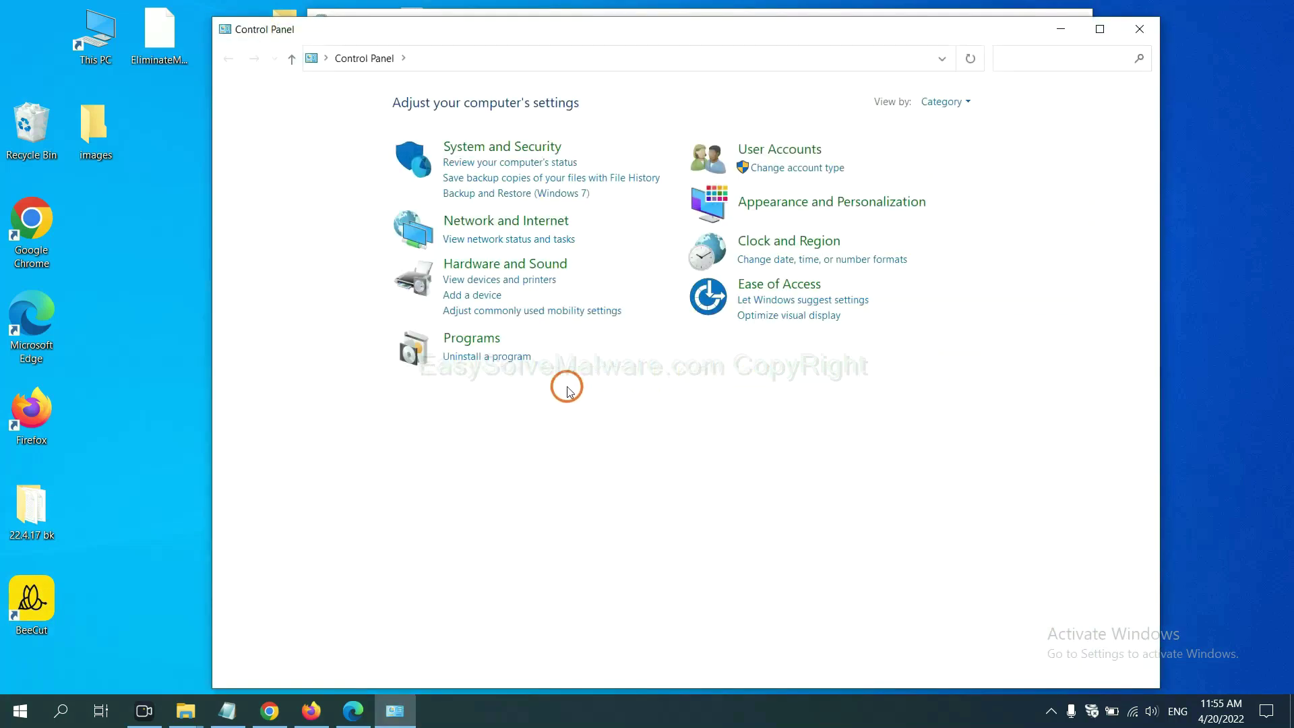
View the installed programs list, select Xiph.Org Open Codecs 0.85.17777 as an uninstall example, and close the window.
{"action": "left_click", "coordinate": [510, 361]}
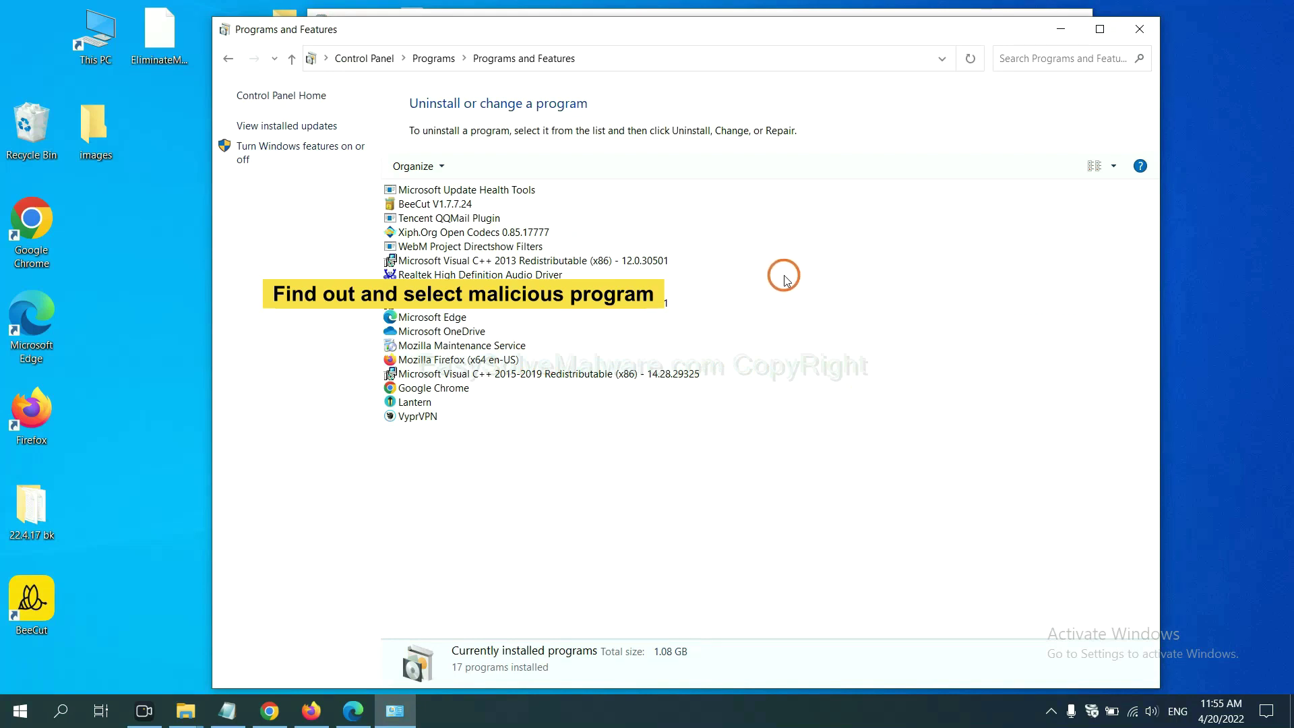
{"action": "left_click", "coordinate": [509, 233]}
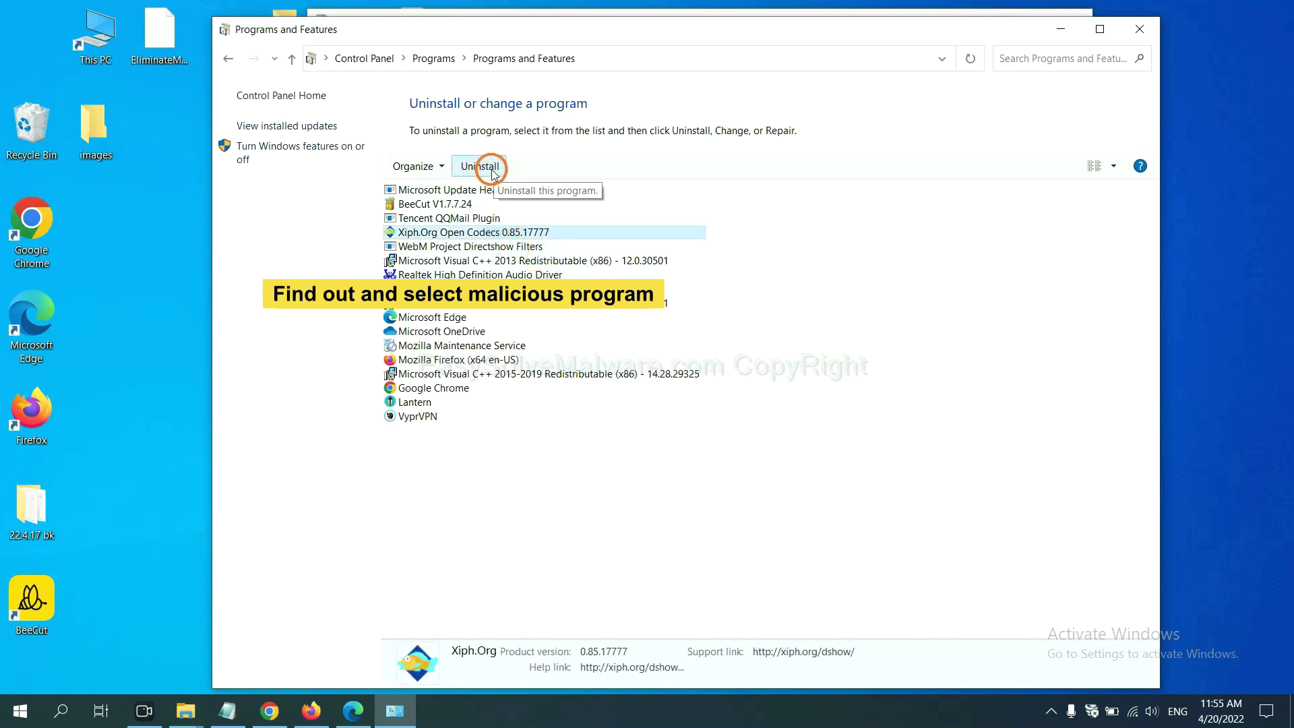
{"action": "left_click", "coordinate": [1147, 32]}
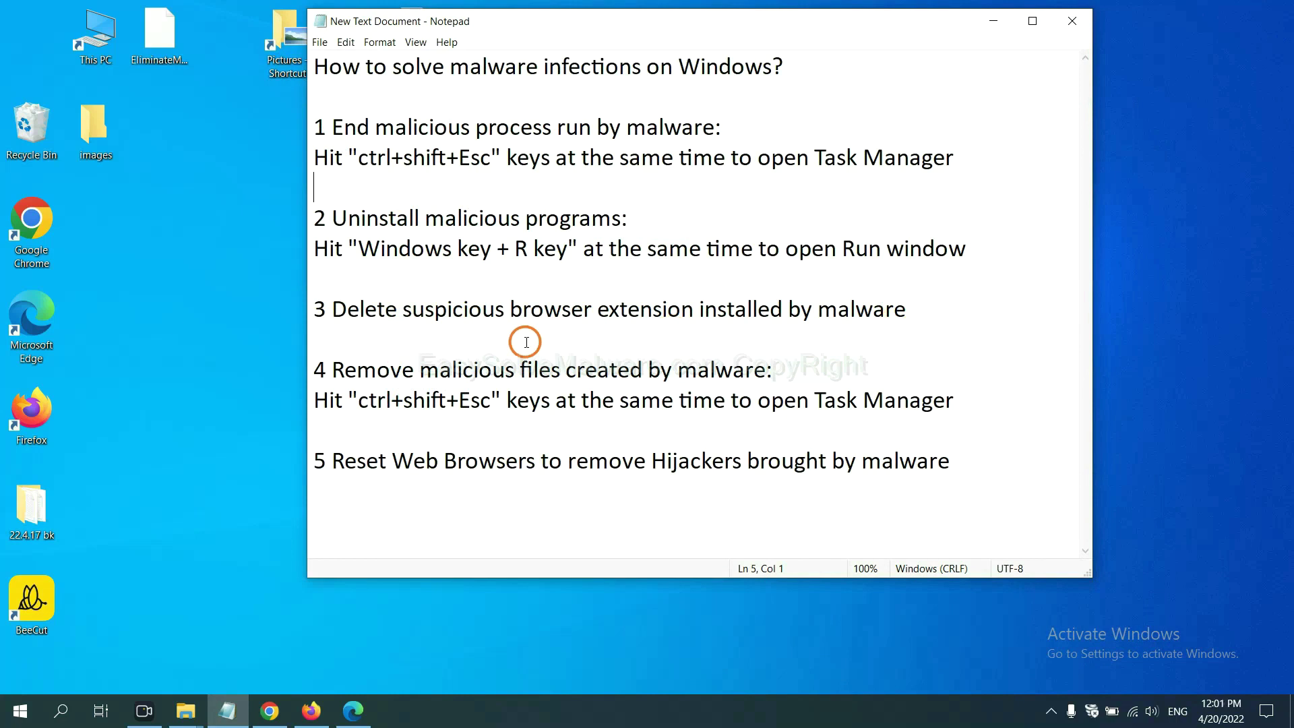
Switch to Chrome and open its Extensions page to check for suspicious extensions.
{"action": "left_click", "coordinate": [269, 711]}
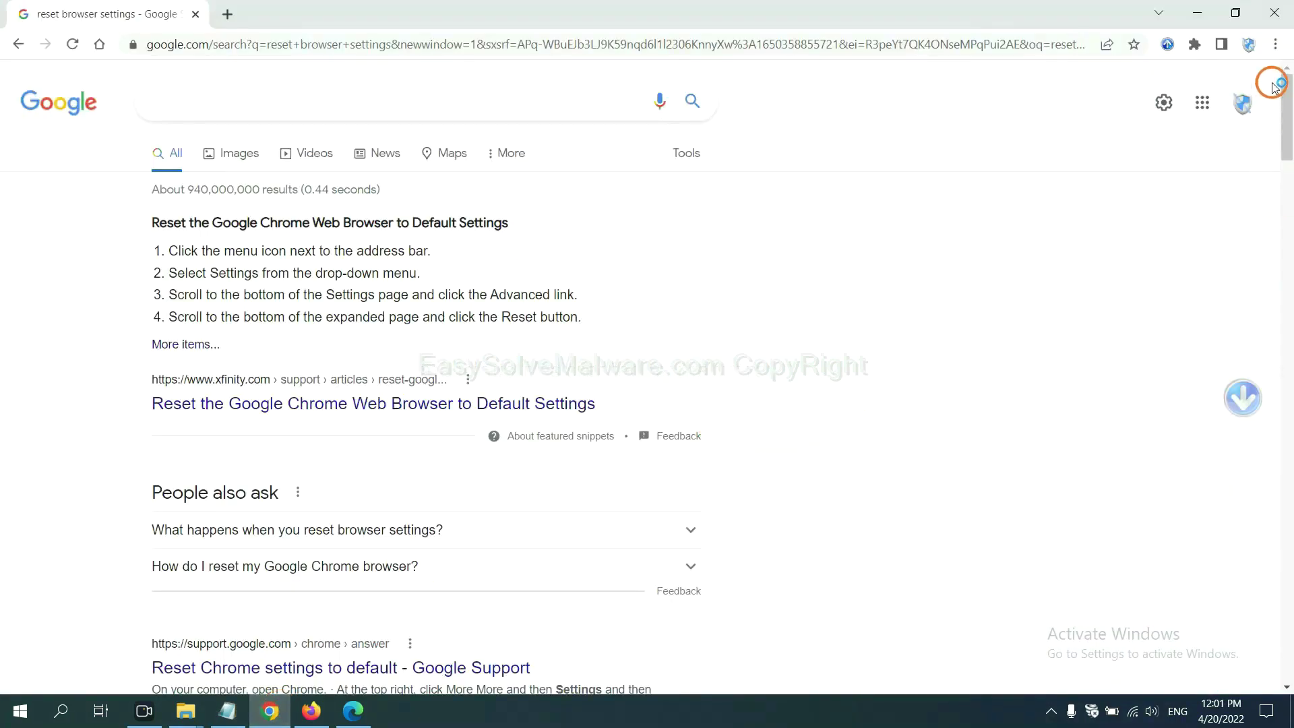
{"action": "left_click", "coordinate": [1273, 45]}
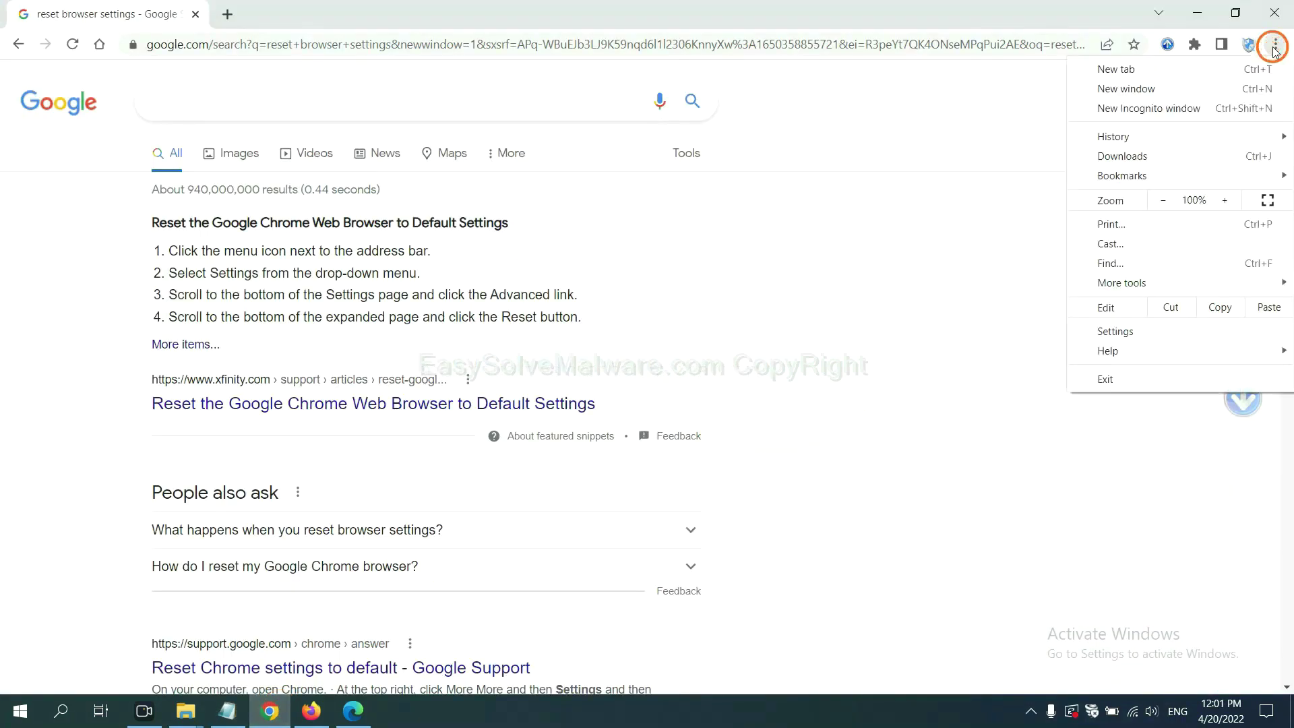
{"action": "mouse_move", "coordinate": [1160, 283]}
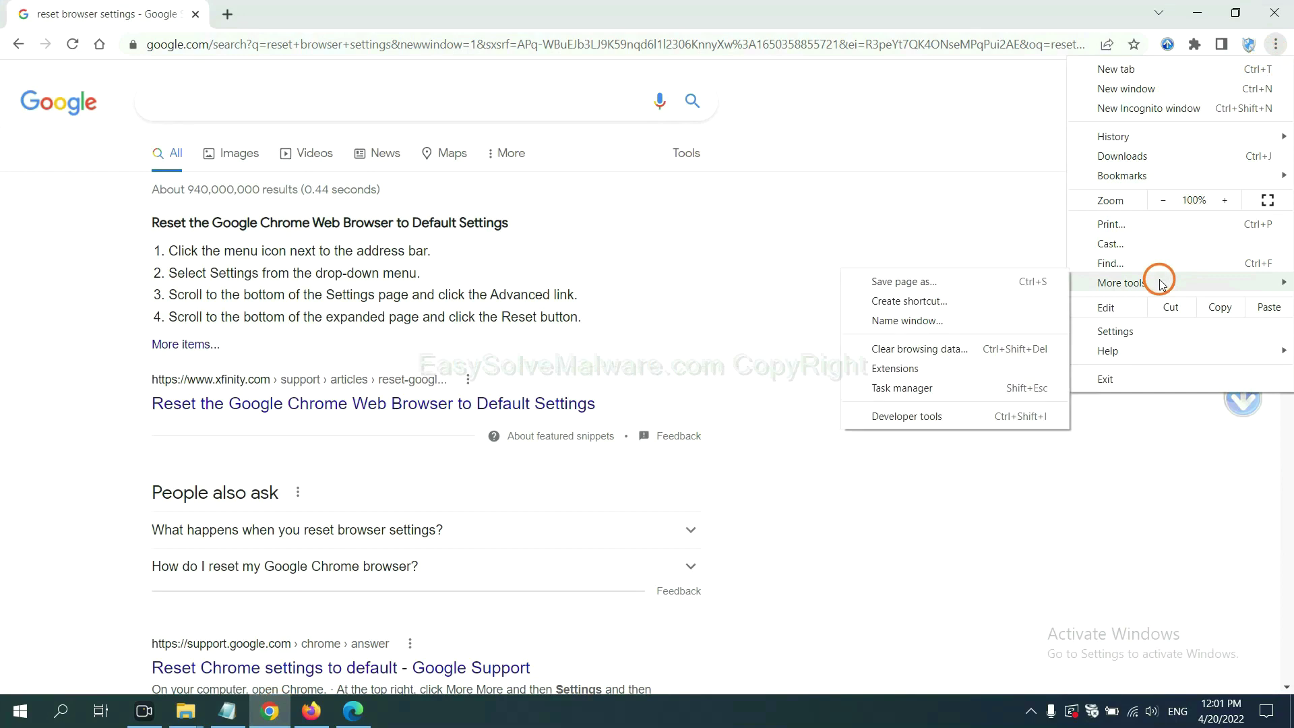
{"action": "left_click", "coordinate": [954, 367]}
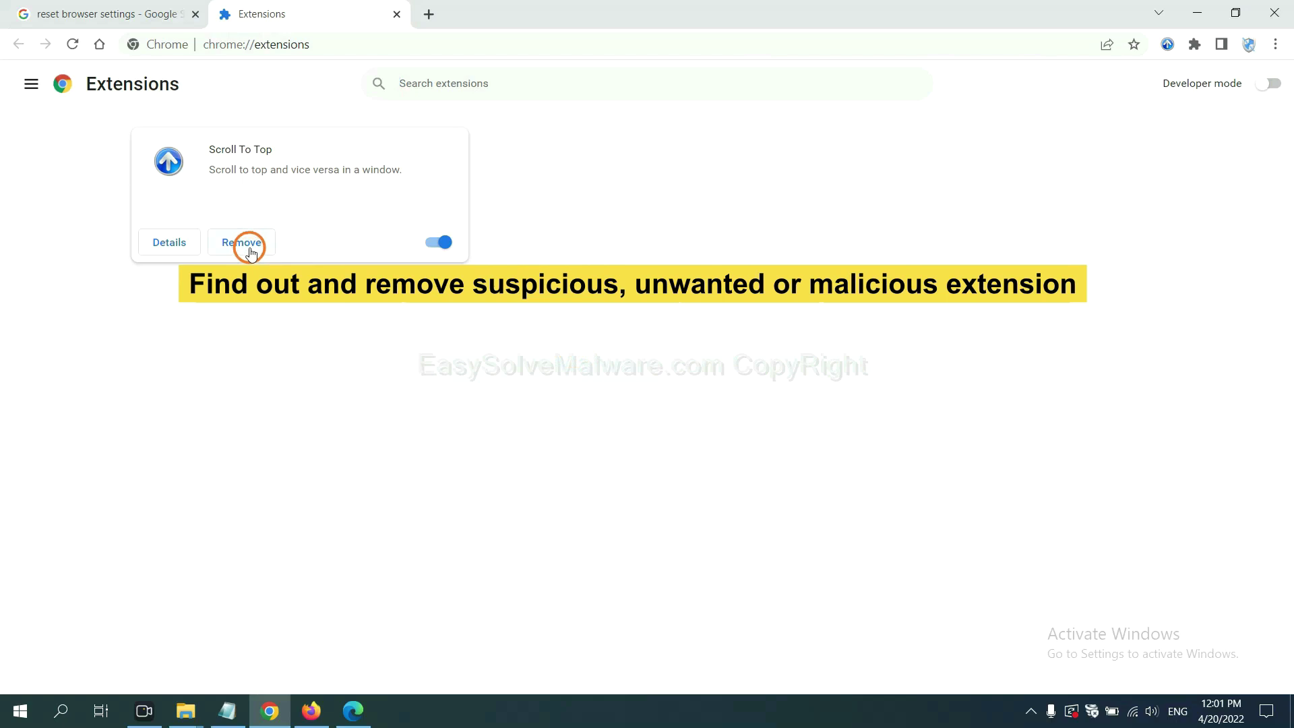
Switch to Firefox and open its Add-ons Manager to check the installed extensions.
{"action": "left_click", "coordinate": [310, 708]}
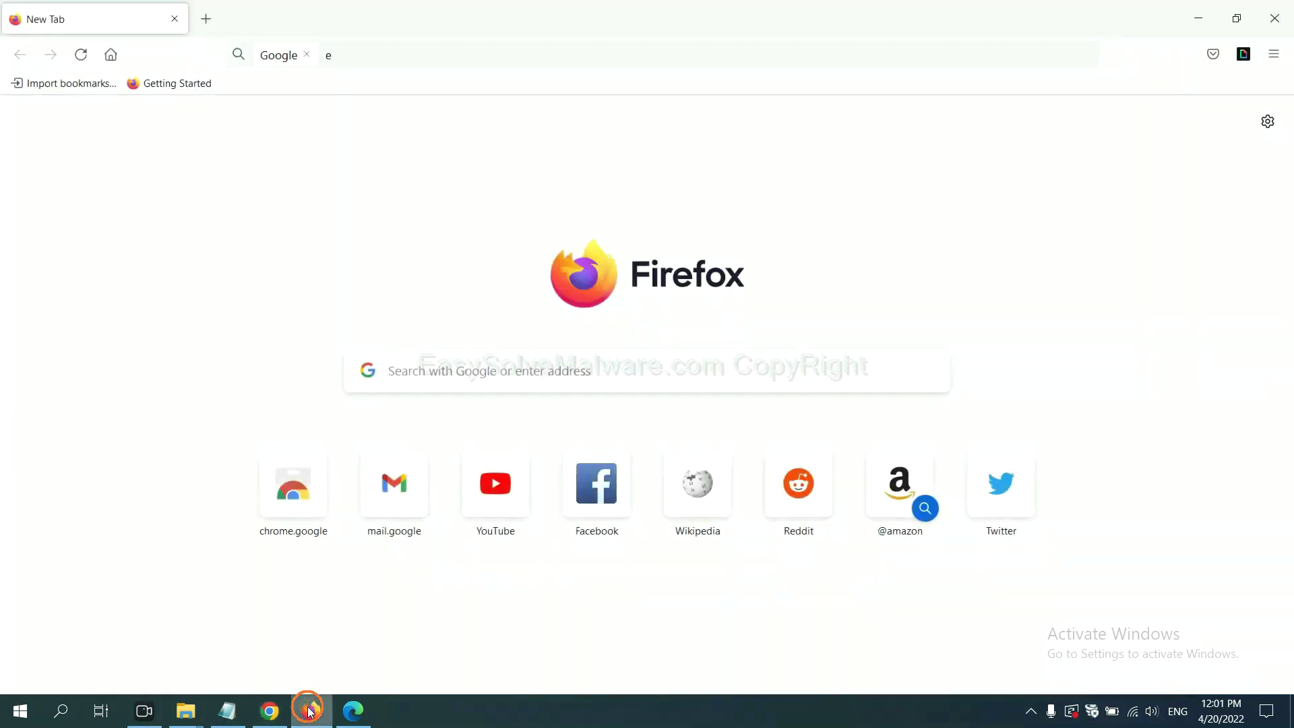
{"action": "left_click", "coordinate": [1274, 55]}
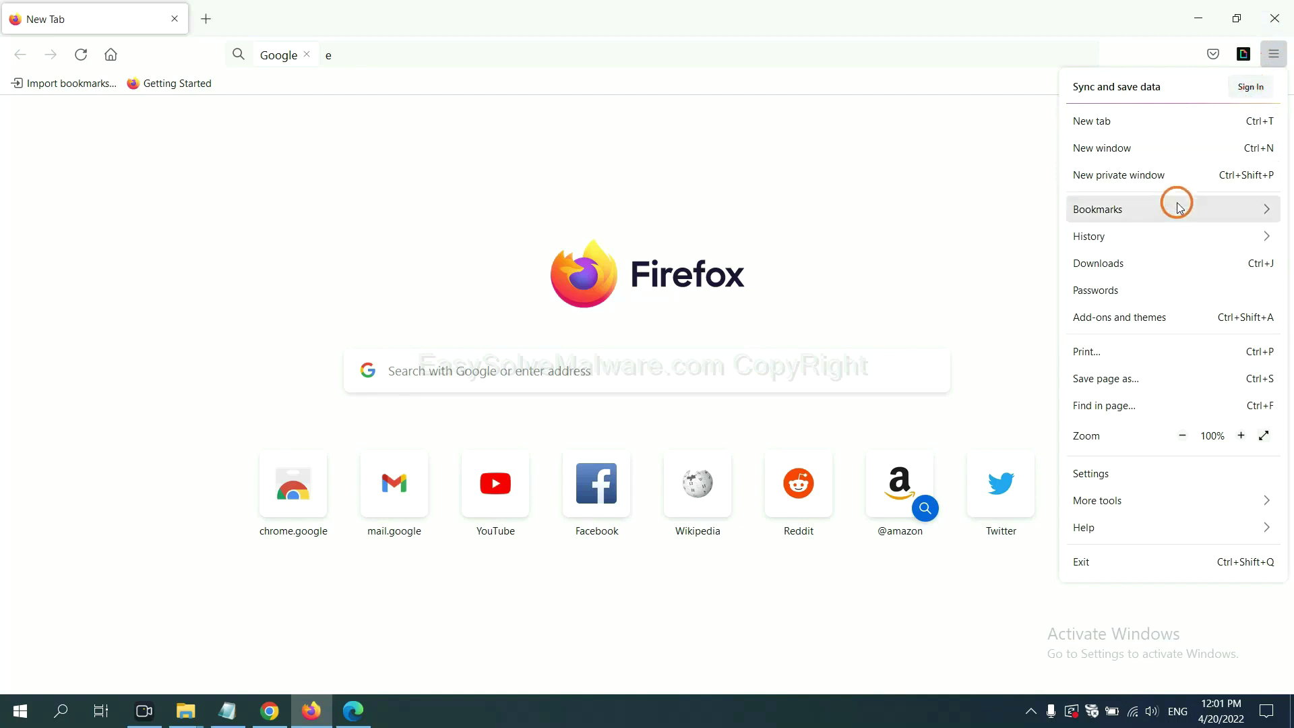
{"action": "left_click", "coordinate": [1132, 326]}
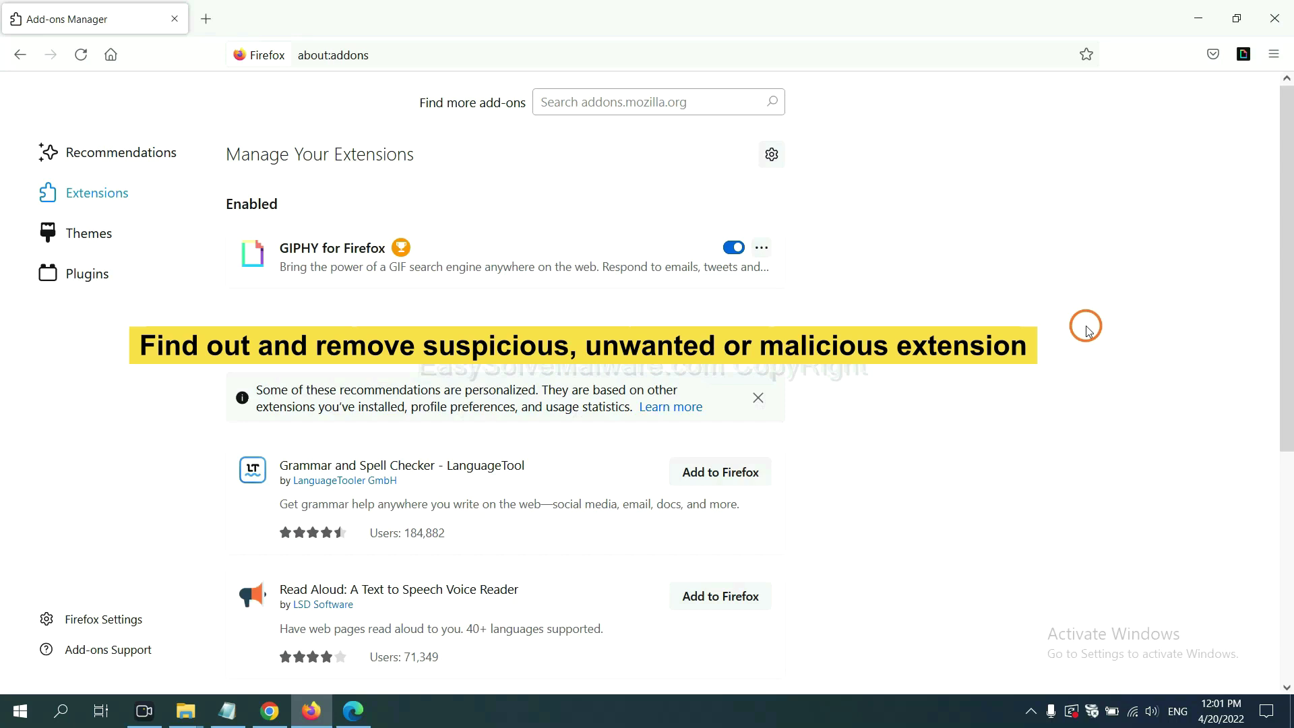
Show the available actions for the GIPHY for Firefox extension, and switch to Edge to open its extension management page.
{"action": "left_click", "coordinate": [762, 251]}
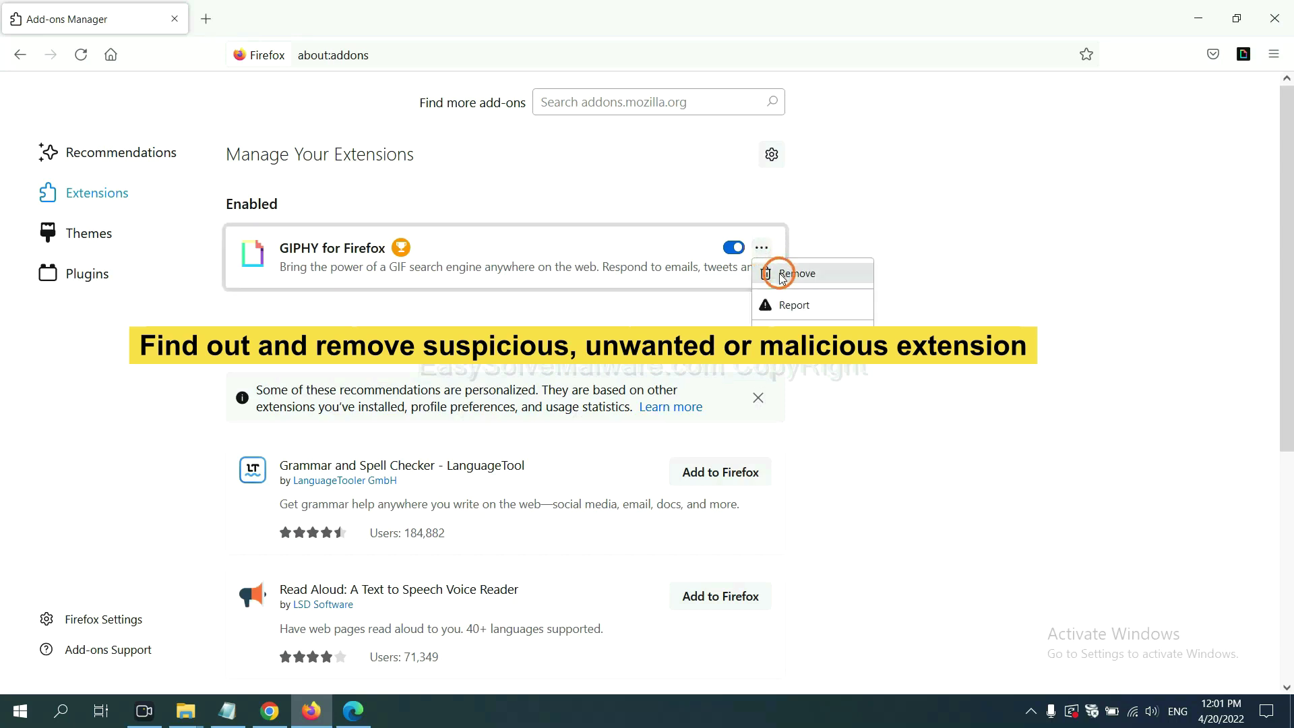
{"action": "left_click", "coordinate": [353, 715]}
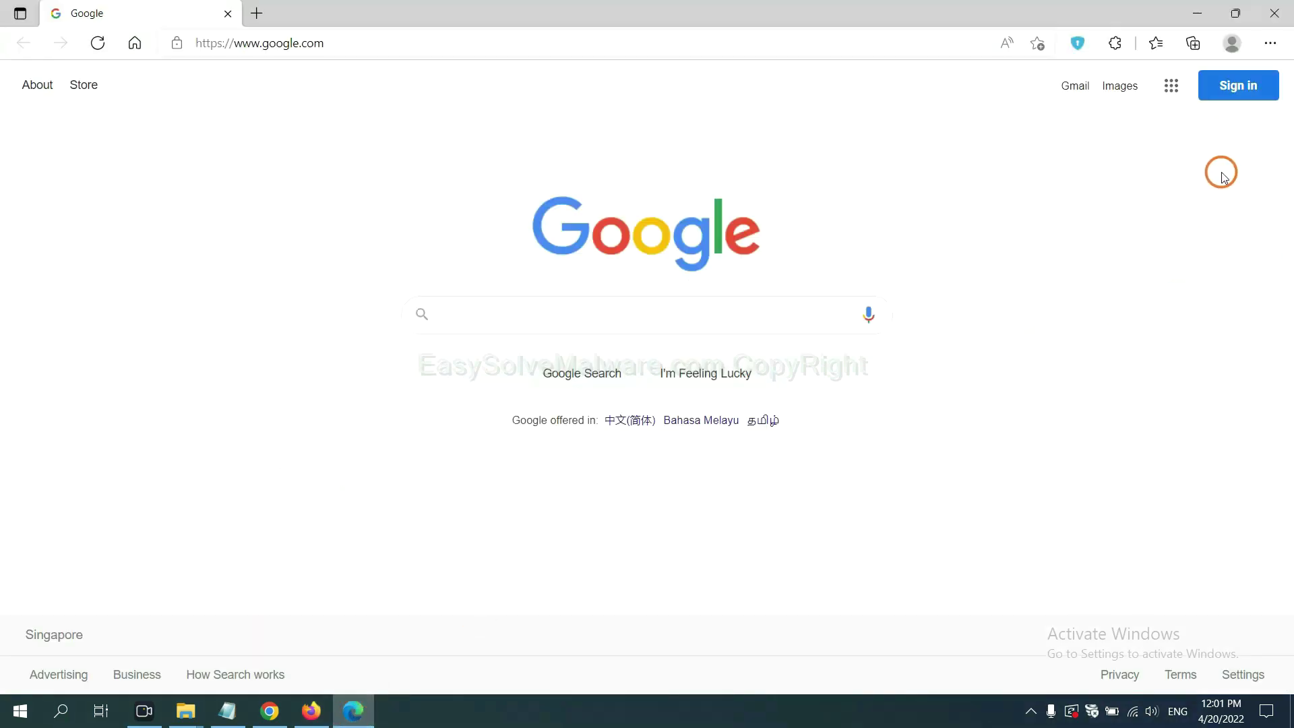
{"action": "left_click", "coordinate": [1268, 44]}
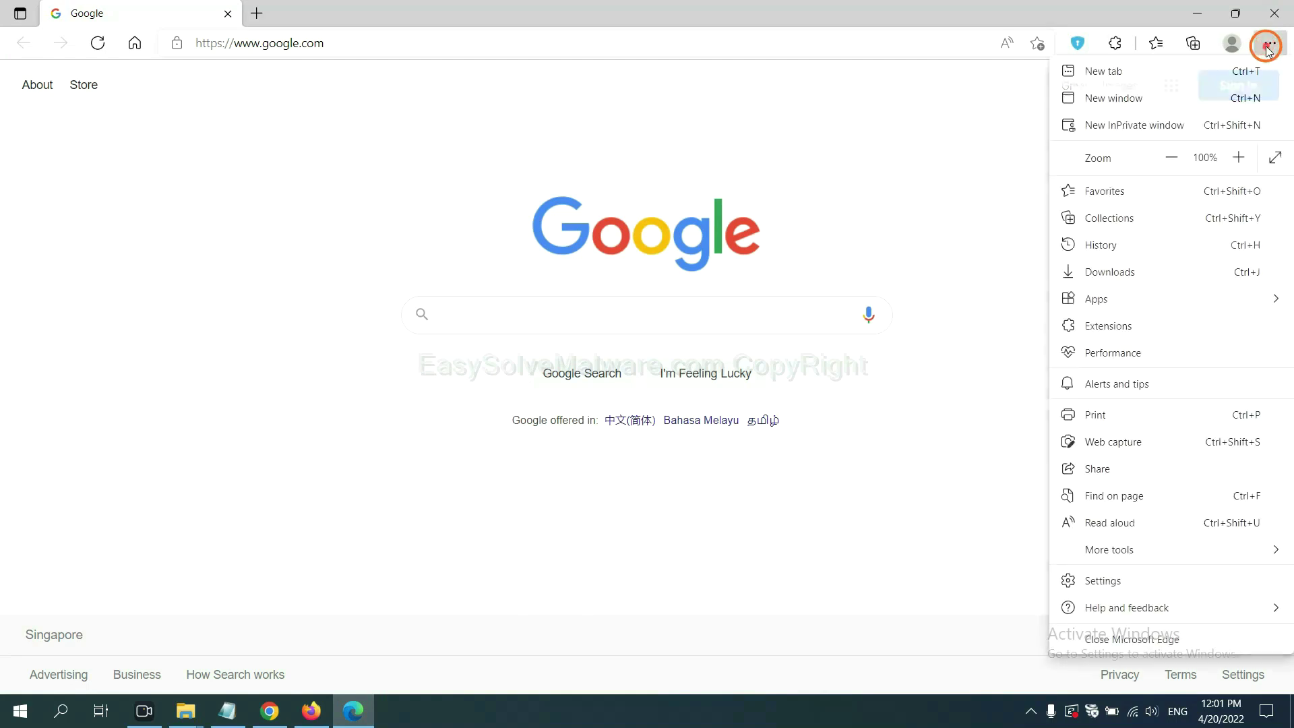
{"action": "right_click", "coordinate": [1114, 328]}
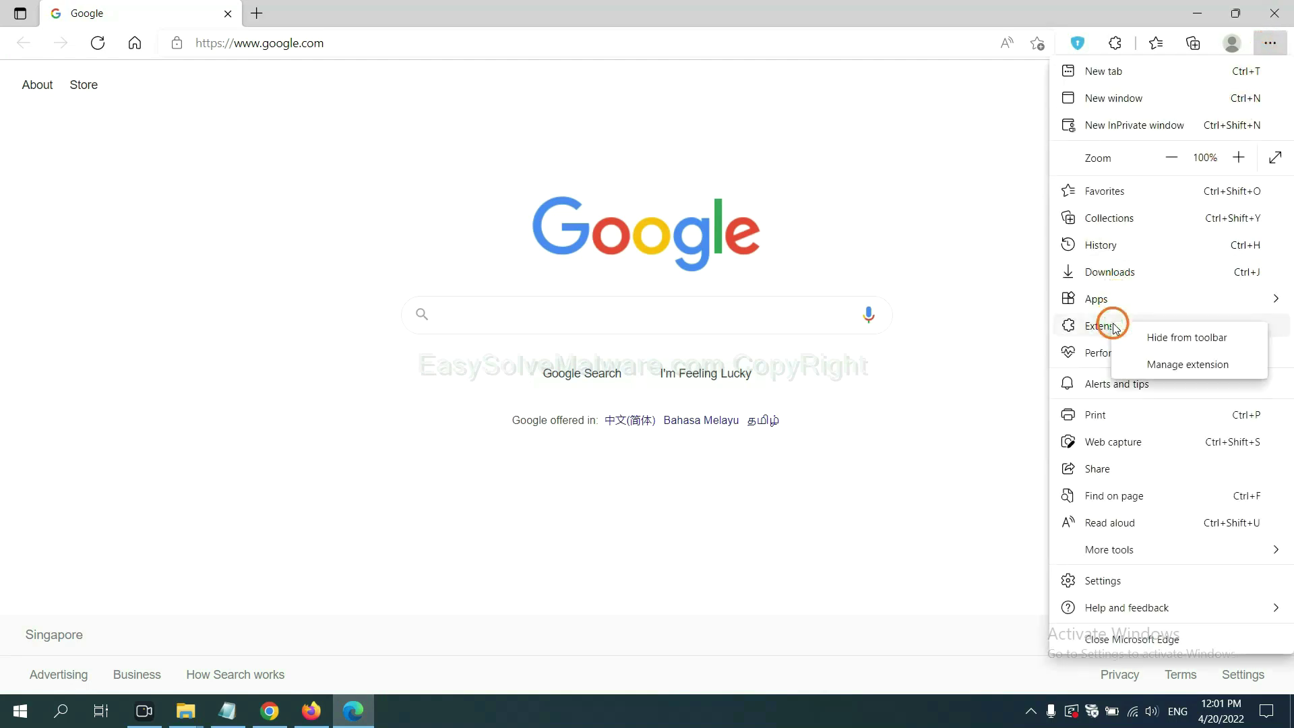
{"action": "left_click", "coordinate": [1161, 365]}
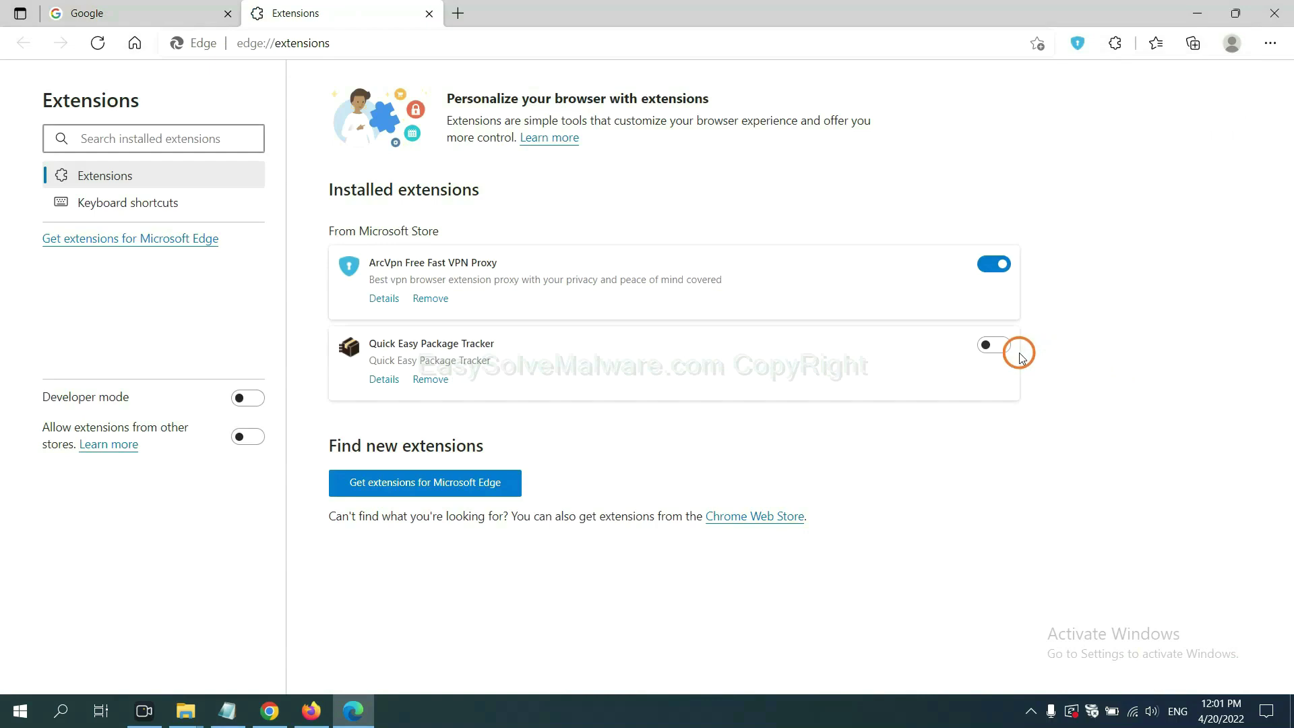
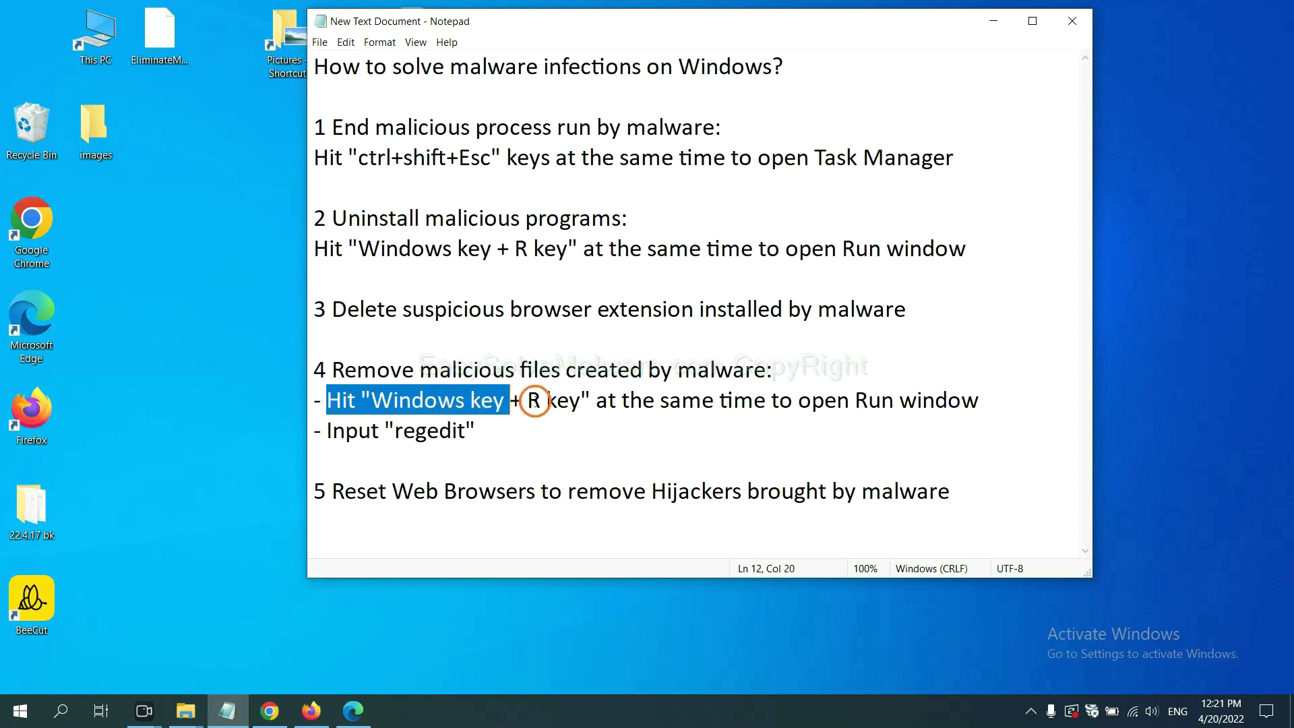
Bring up the Run dialog, move it beside the notes, and launch "regedit" from it.
{"action": "left_click", "coordinate": [752, 409]}
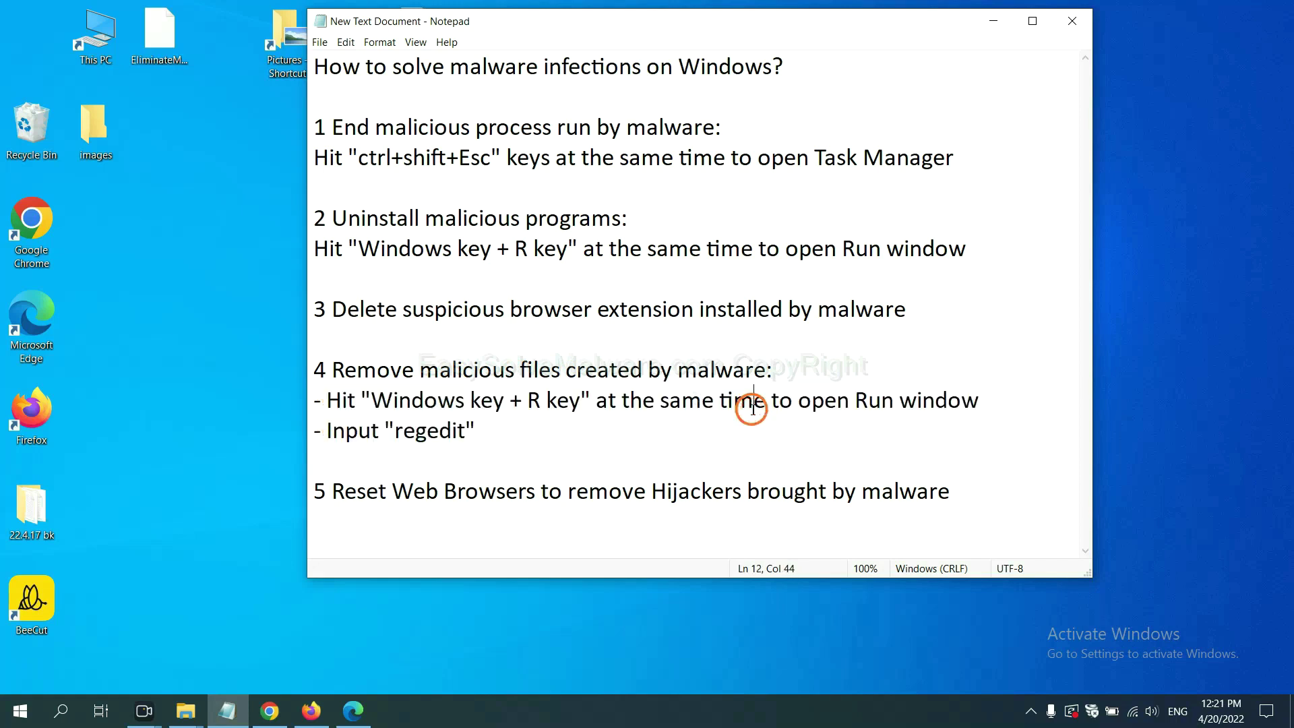
{"action": "key", "text": "super+r"}
{"action": "left_click_drag", "start_coordinate": [242, 516], "coordinate": [1031, 270]}
{"action": "left_click", "coordinate": [954, 350]}
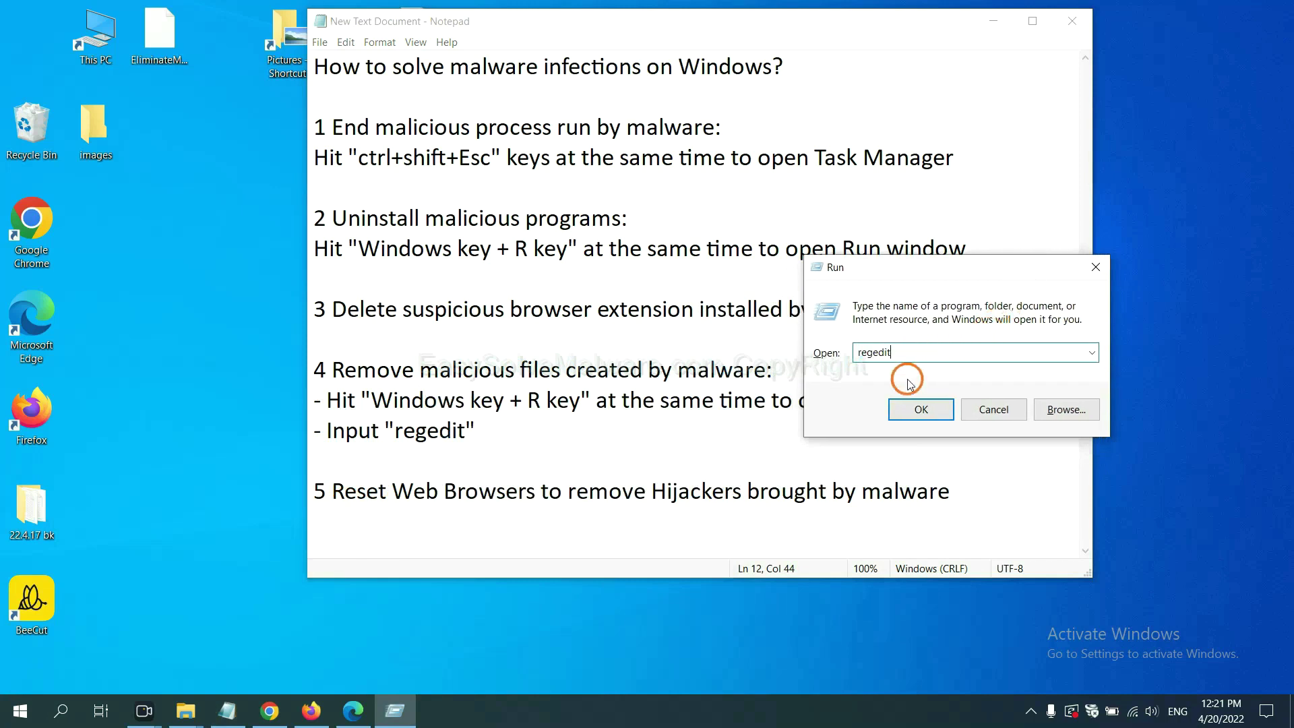
{"action": "left_click", "coordinate": [919, 409]}
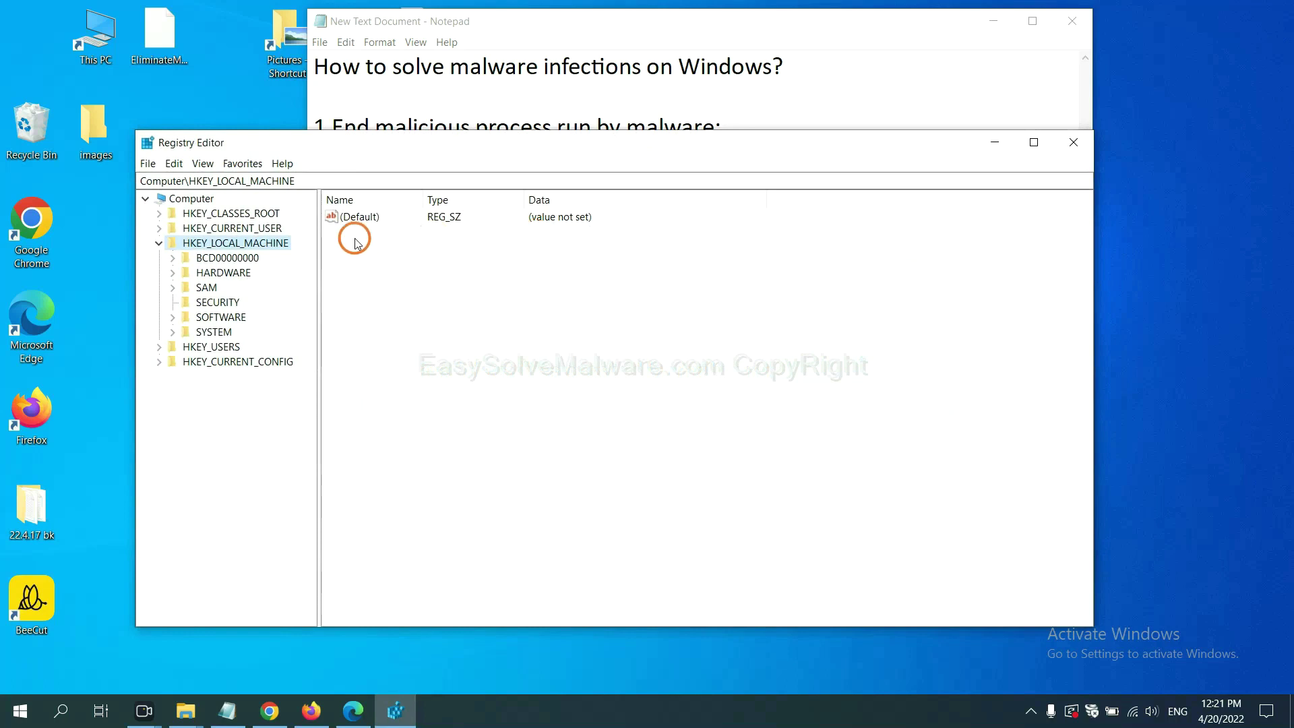
Search the registry for "beecut" and bring up the available actions for the FEATURE_BROWSER_EMULATION key.
{"action": "left_click", "coordinate": [181, 166]}
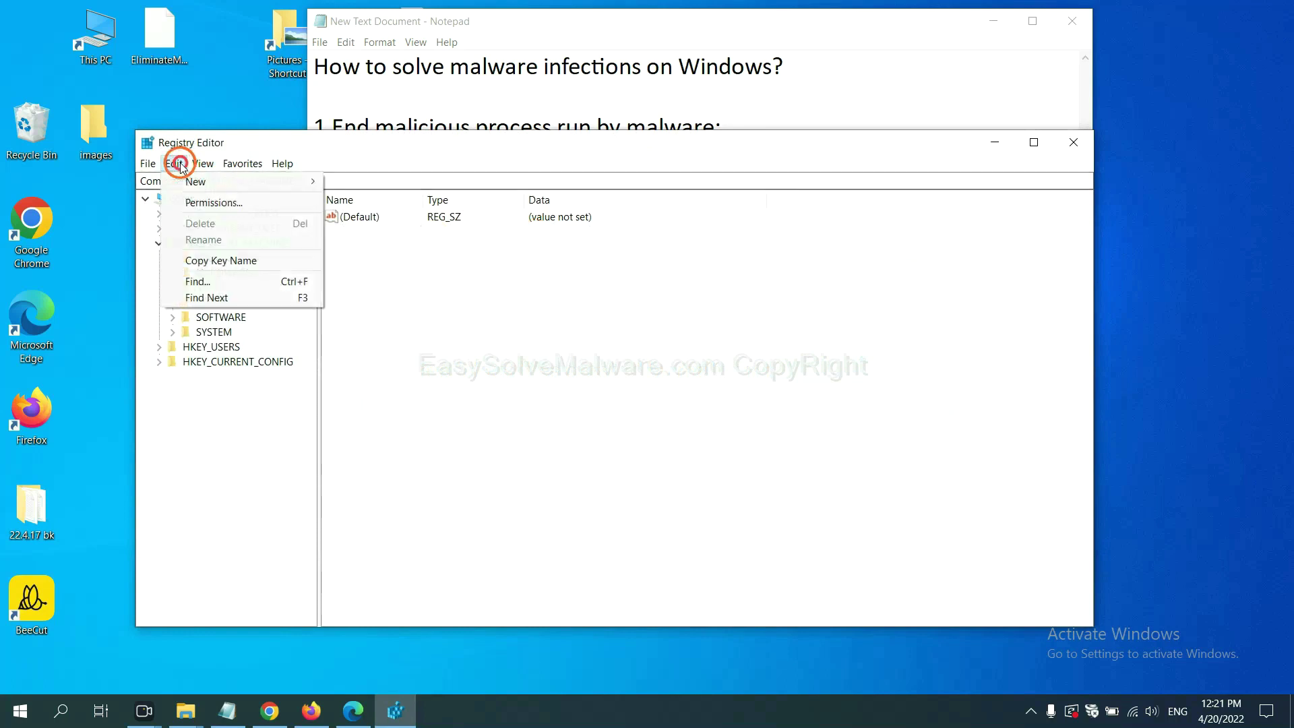
{"action": "left_click", "coordinate": [229, 282]}
{"action": "left_click_drag", "start_coordinate": [364, 213], "coordinate": [517, 251]}
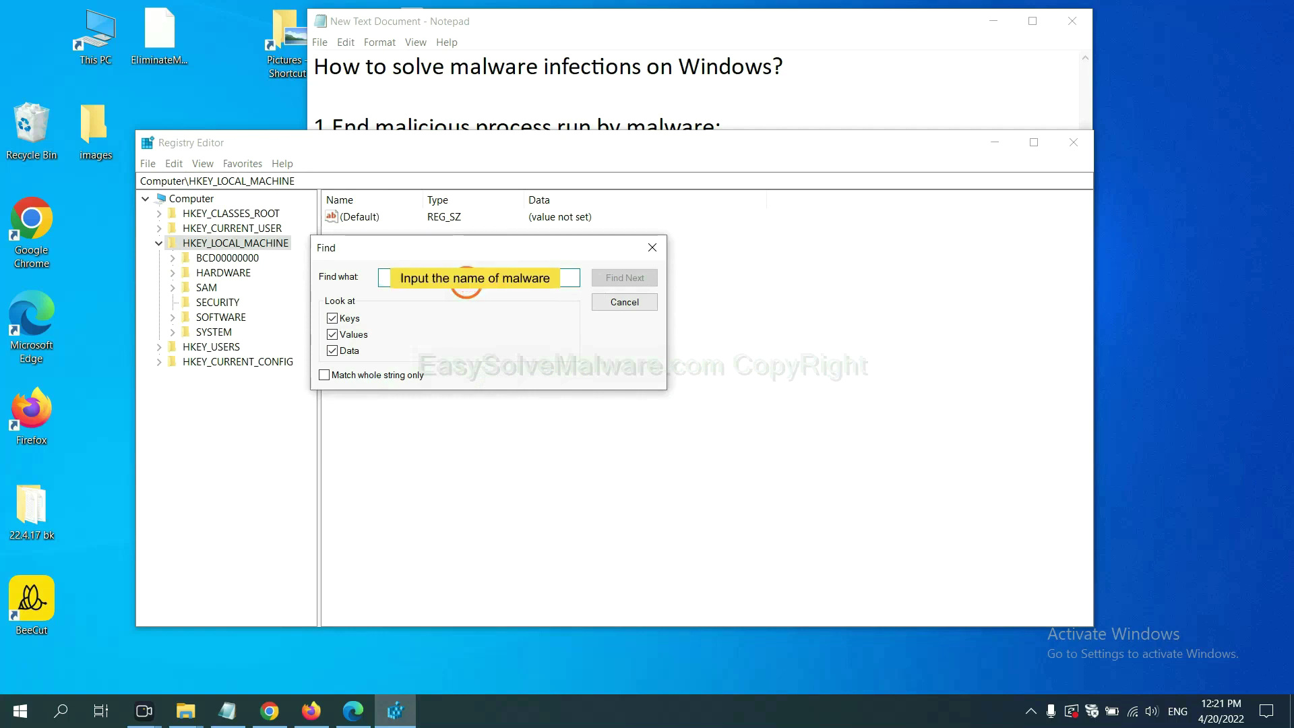
{"action": "type", "text": "beecut"}
{"action": "left_click", "coordinate": [623, 279]}
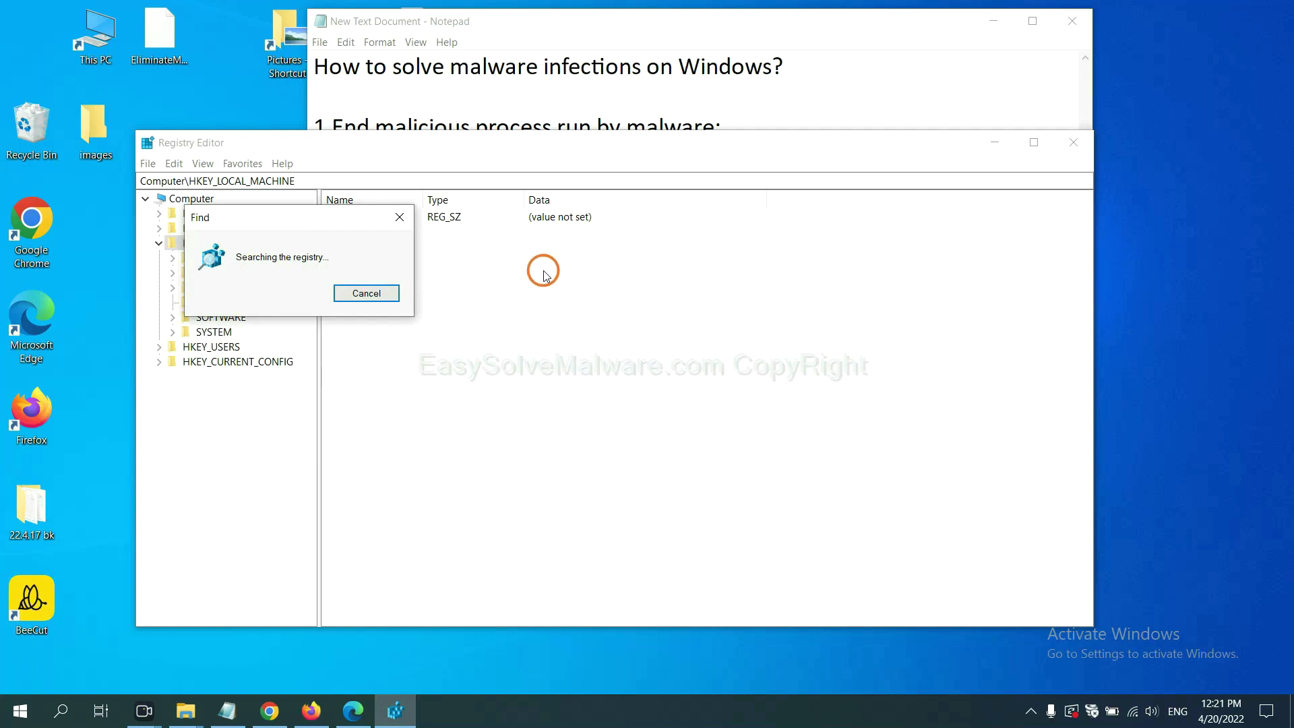
{"action": "left_click_drag", "start_coordinate": [323, 217], "coordinate": [508, 214]}
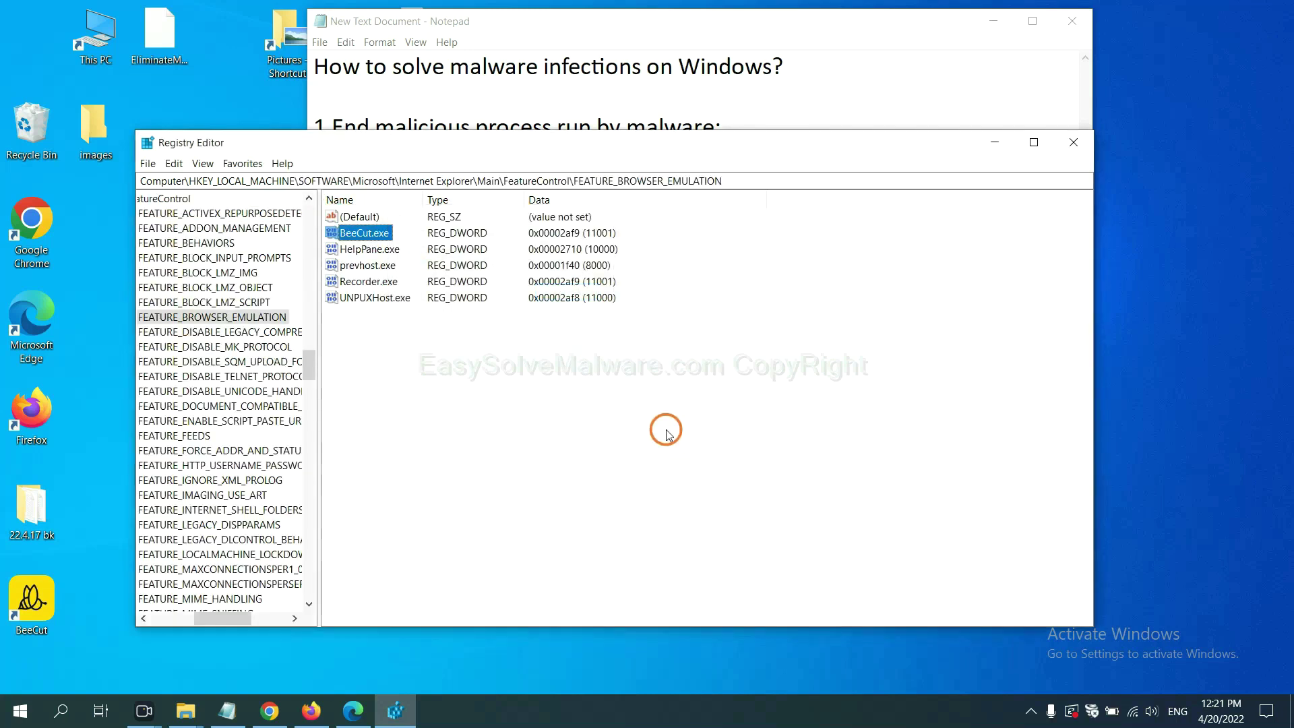
{"action": "mouse_move", "coordinate": [218, 620]}
{"action": "left_mouse_down"}
{"action": "mouse_move", "coordinate": [199, 618]}
{"action": "mouse_move", "coordinate": [211, 616]}
{"action": "left_mouse_up"}
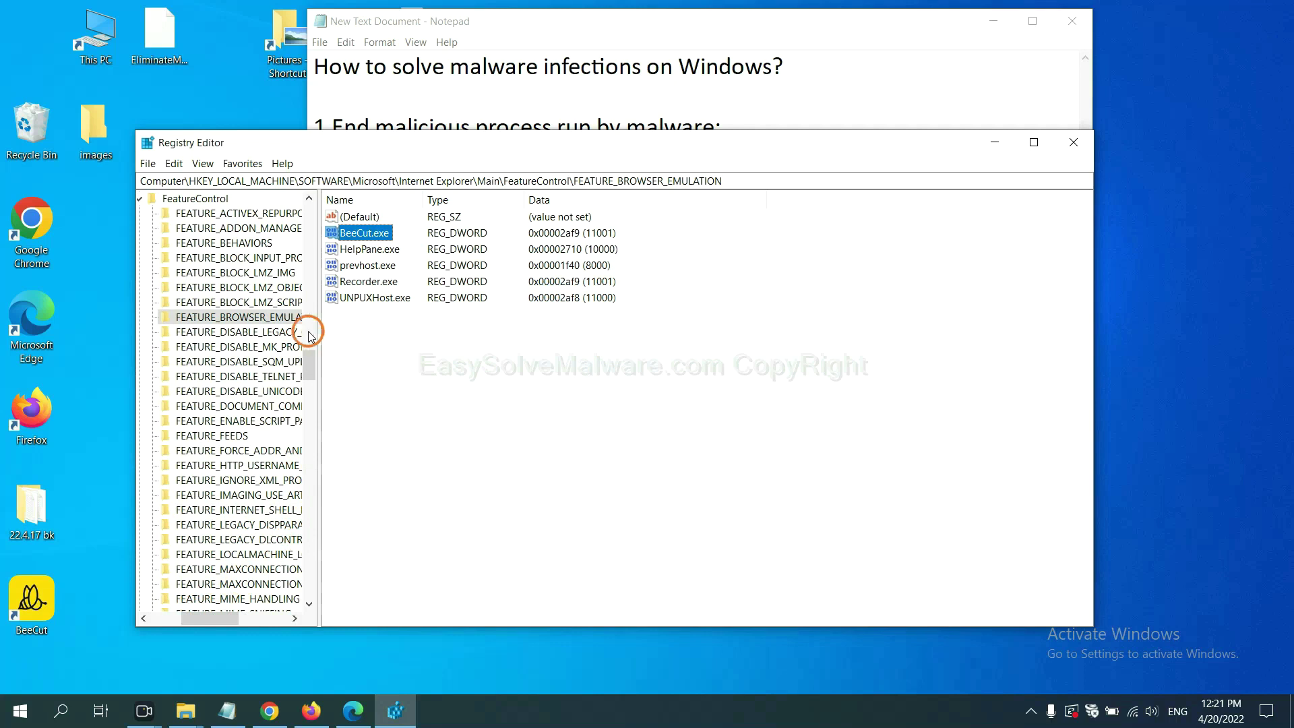
{"action": "right_click", "coordinate": [263, 320]}
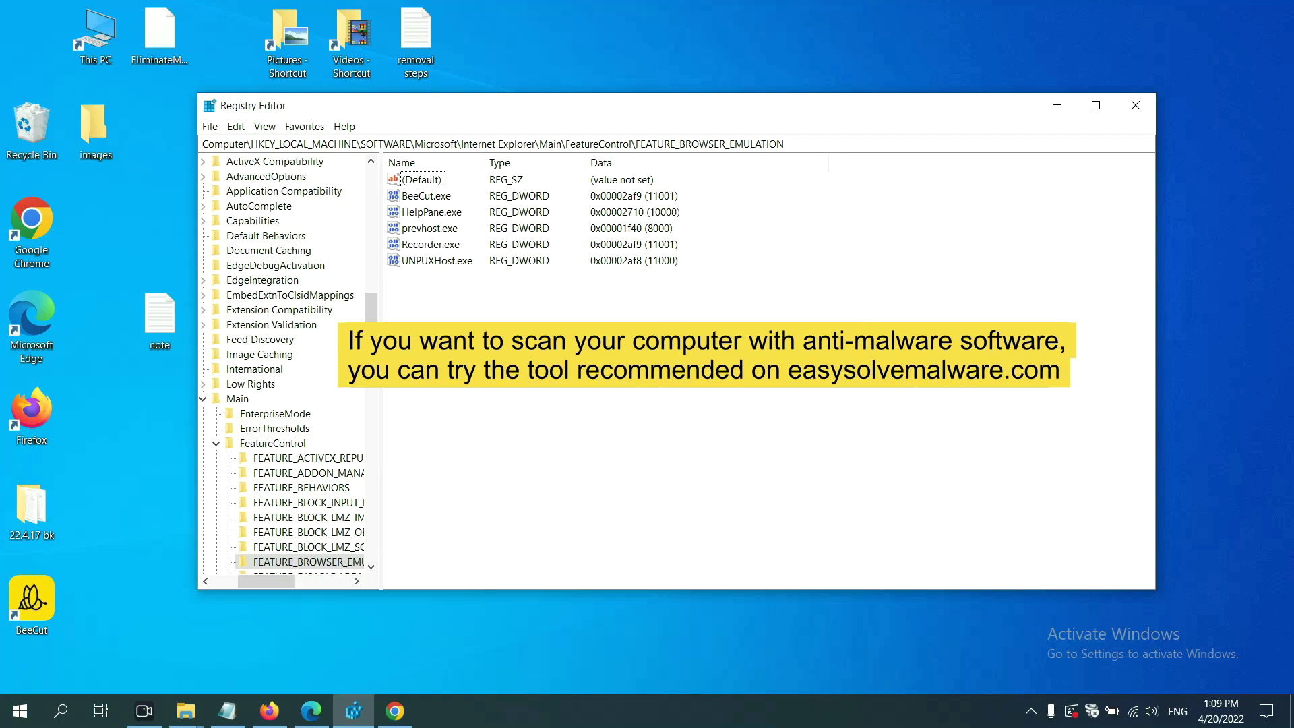
Switch to Chrome and view the easysolvemalware.com page with its malware removal steps and SpyHunter downloads.
{"action": "left_click", "coordinate": [411, 706]}
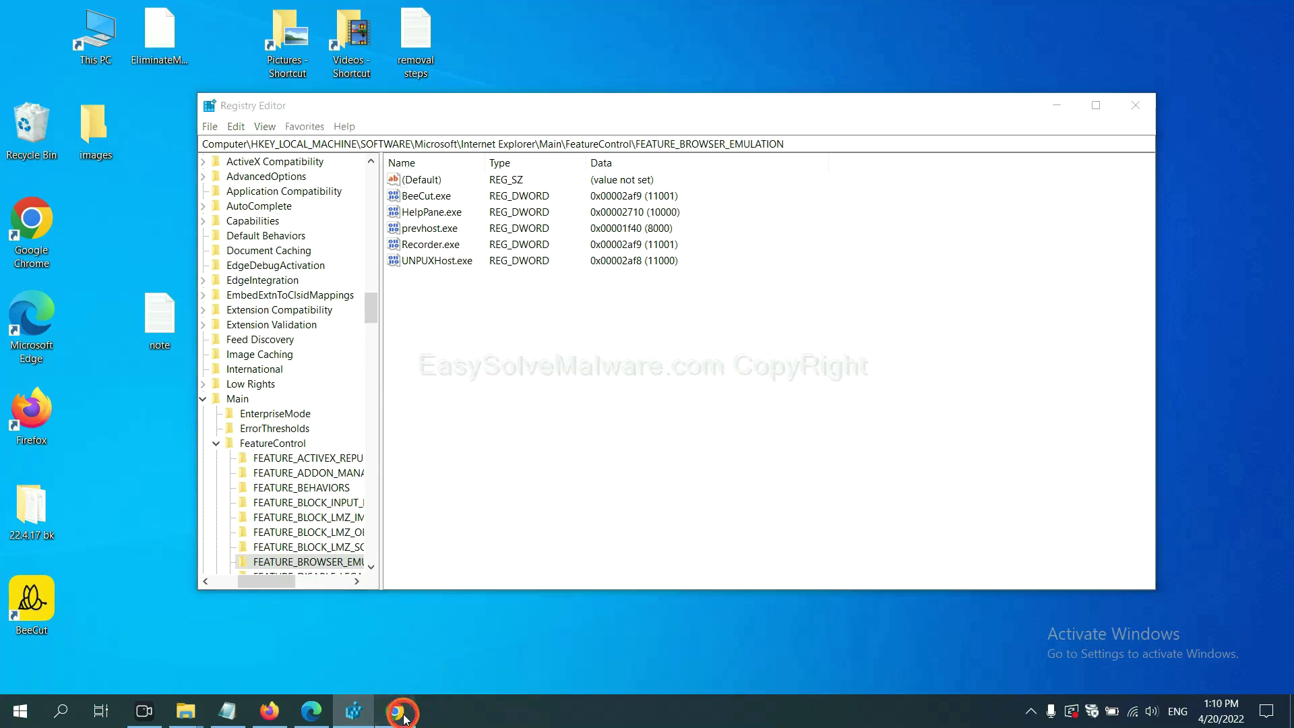
{"action": "scroll", "coordinate": [937, 458], "scroll_direction": "down", "scroll_amount": 1}
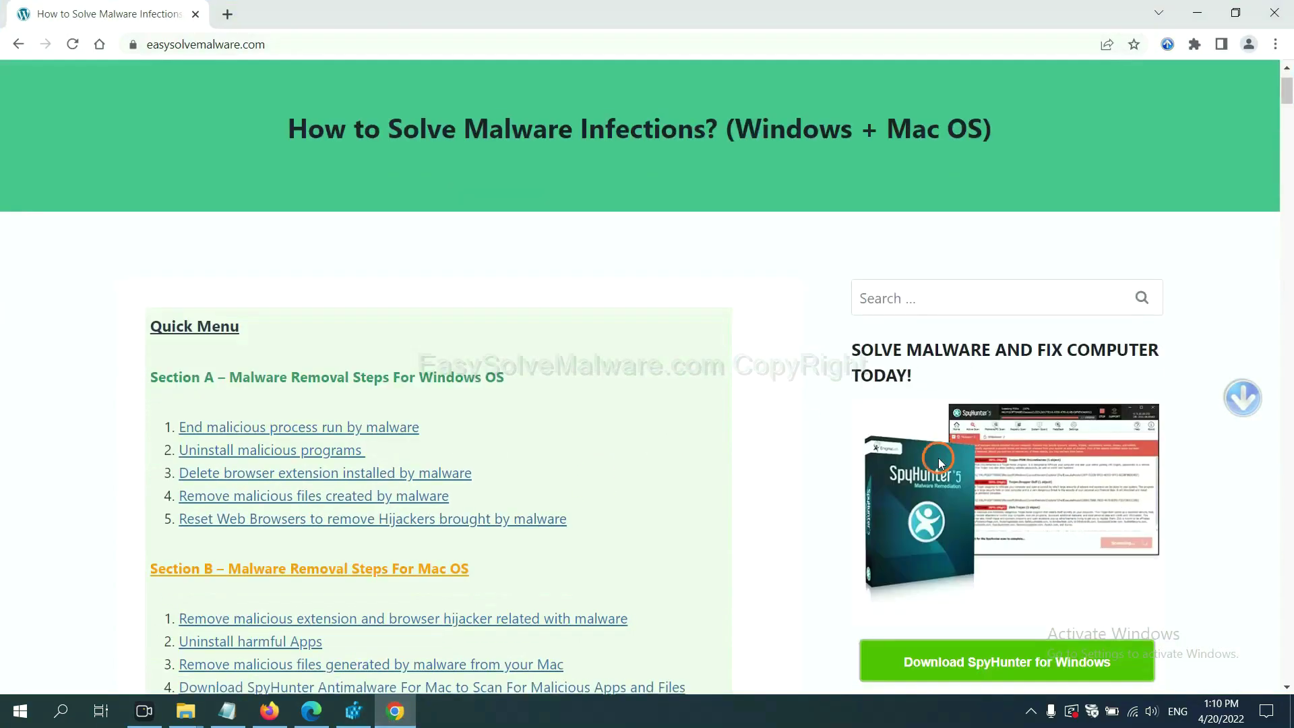
{"action": "scroll", "coordinate": [928, 468], "scroll_direction": "up", "scroll_amount": 1}
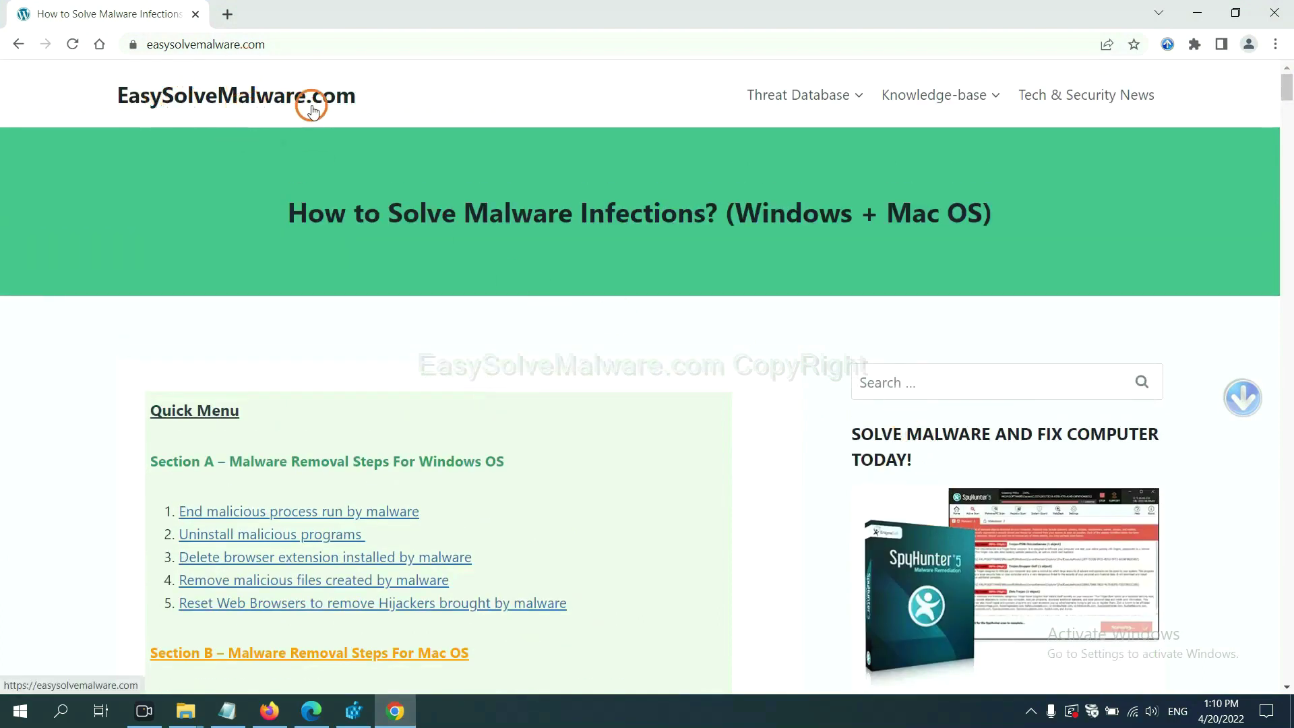
{"action": "scroll", "coordinate": [1055, 448], "scroll_direction": "down", "scroll_amount": 3}
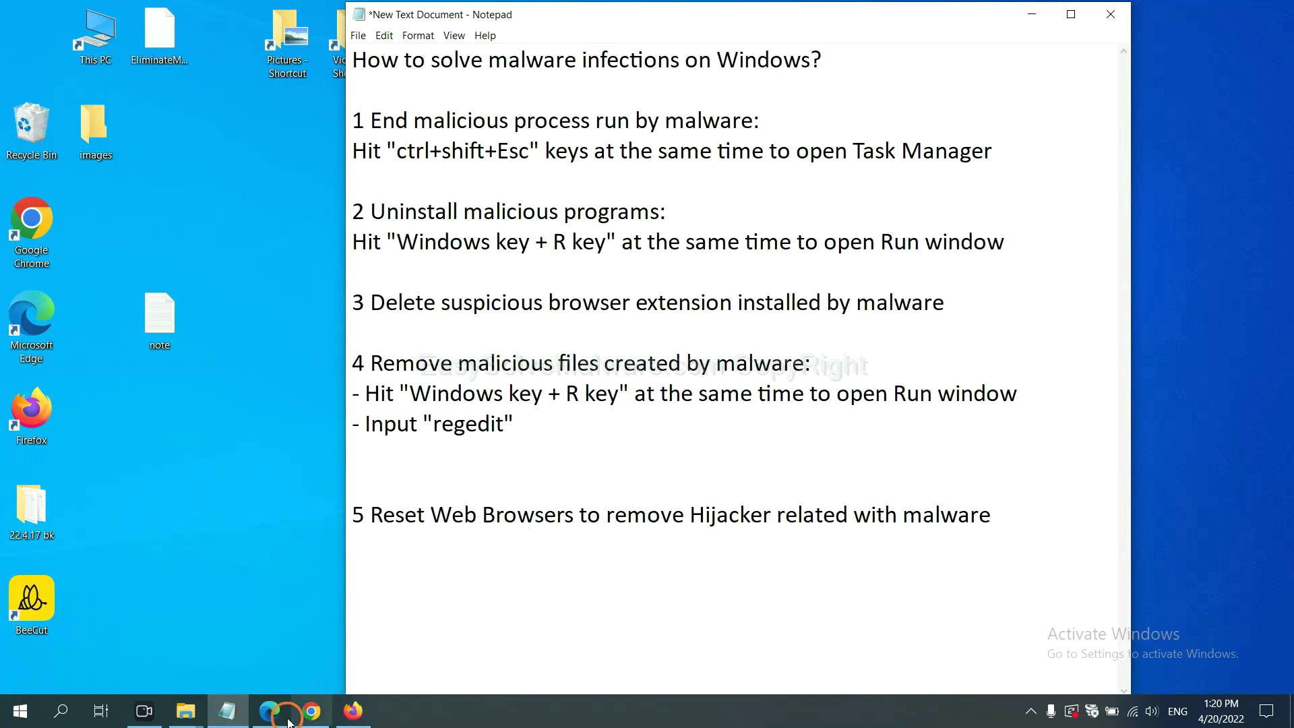
In Chrome's settings, search for "reset" and open the confirmation for restoring settings to their original defaults.
{"action": "left_click", "coordinate": [311, 711]}
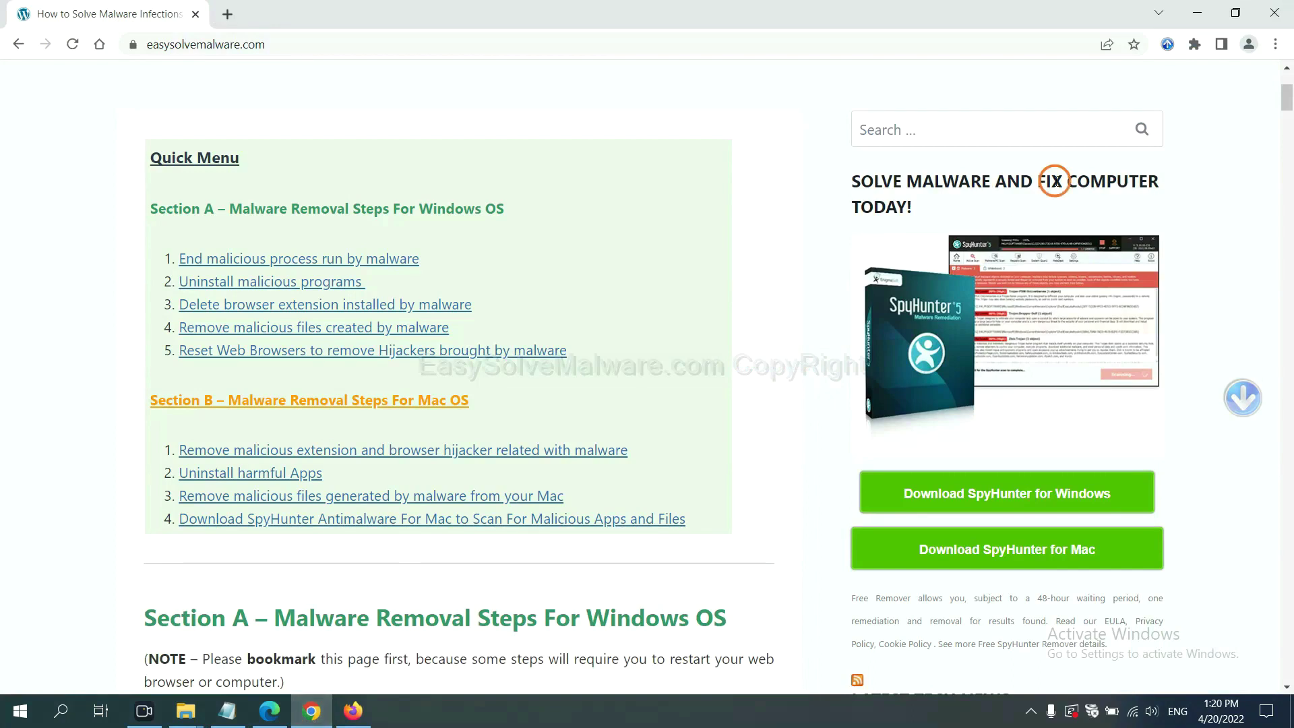
{"action": "left_click", "coordinate": [1276, 44]}
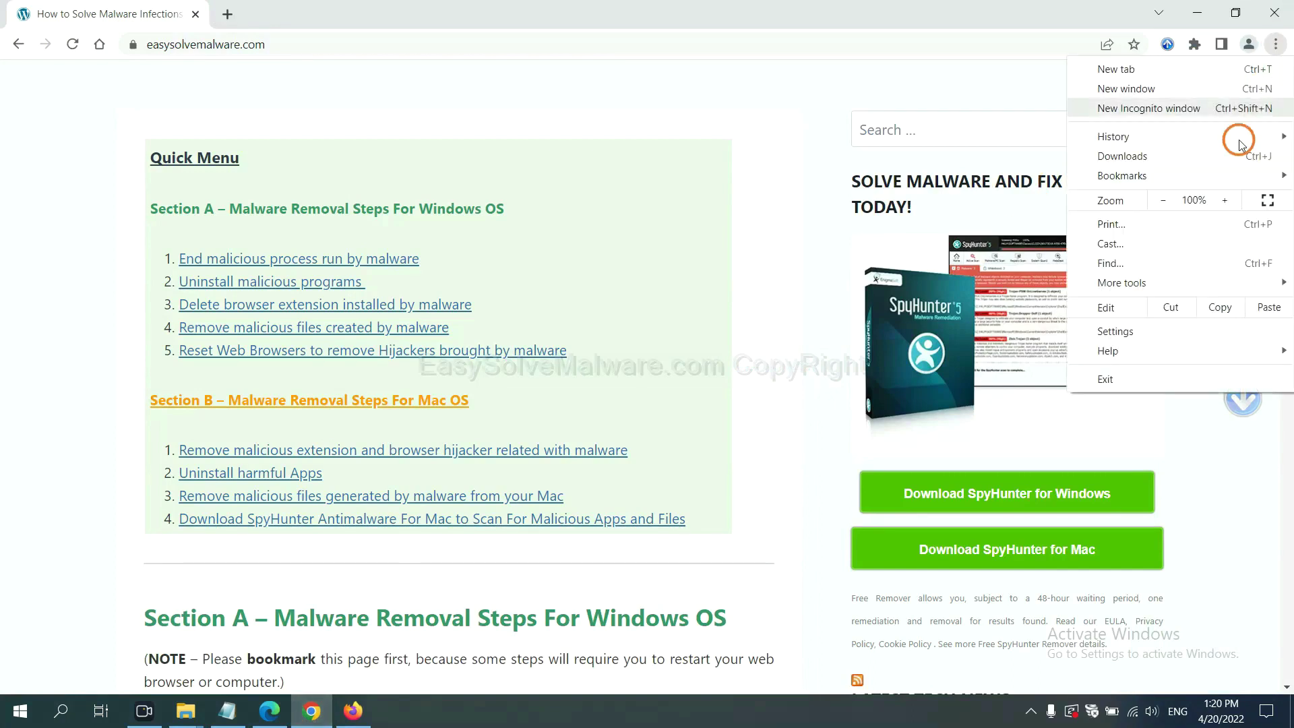
{"action": "left_click", "coordinate": [1135, 328]}
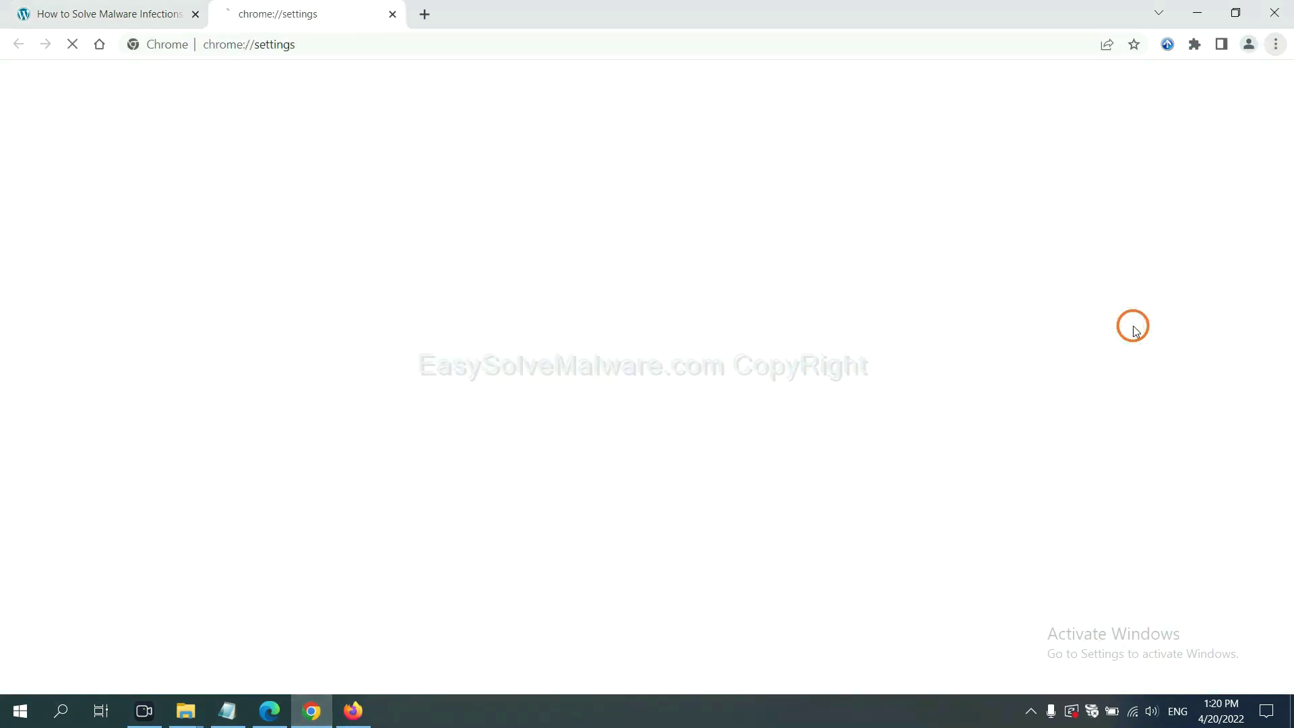
{"action": "left_click", "coordinate": [503, 94]}
{"action": "type", "text": "reset"}
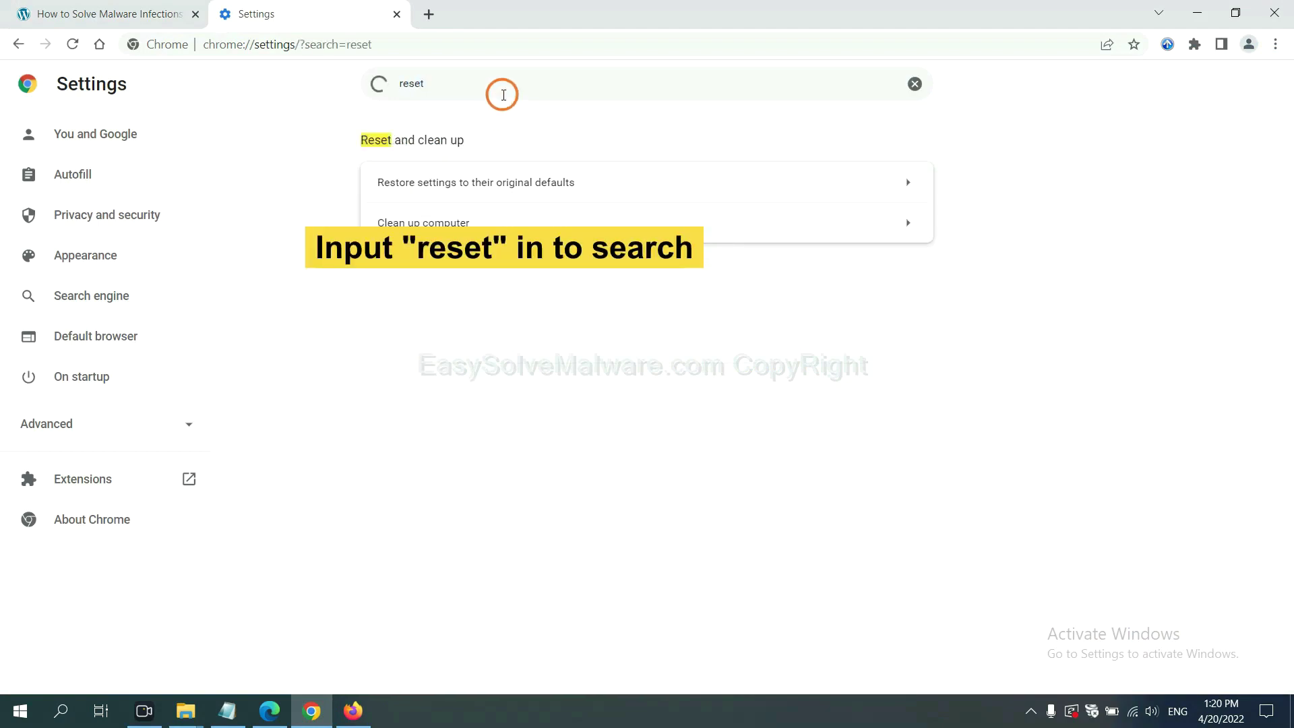
{"action": "left_click", "coordinate": [570, 183]}
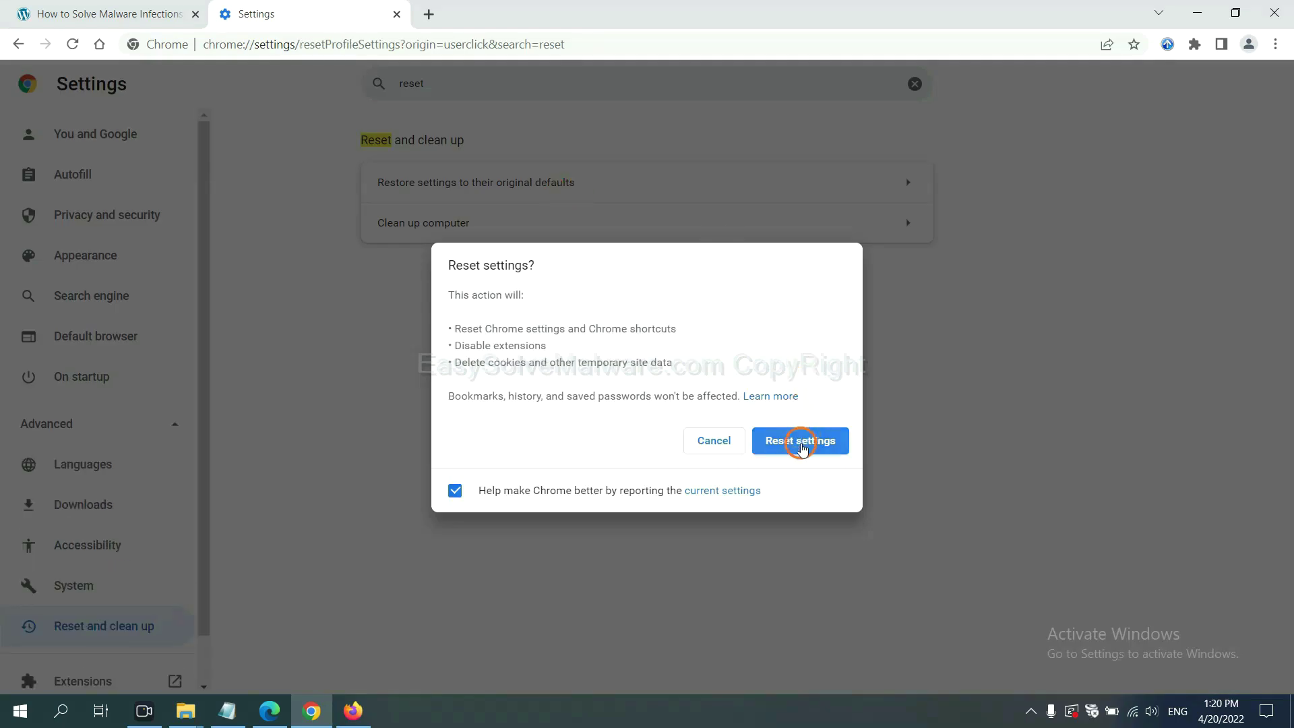
Switch to Firefox, open its Troubleshooting Information page, and request a refresh of Firefox to its default settings.
{"action": "left_click", "coordinate": [359, 700]}
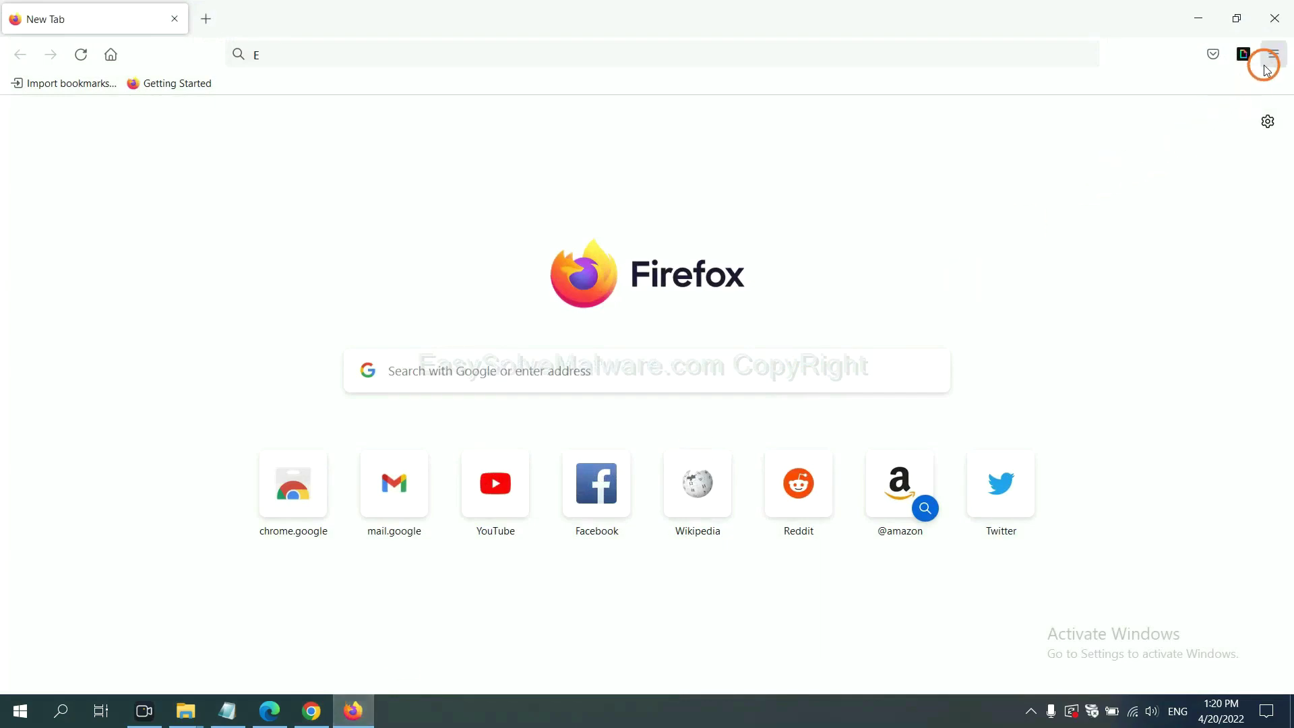
{"action": "left_click", "coordinate": [1273, 56]}
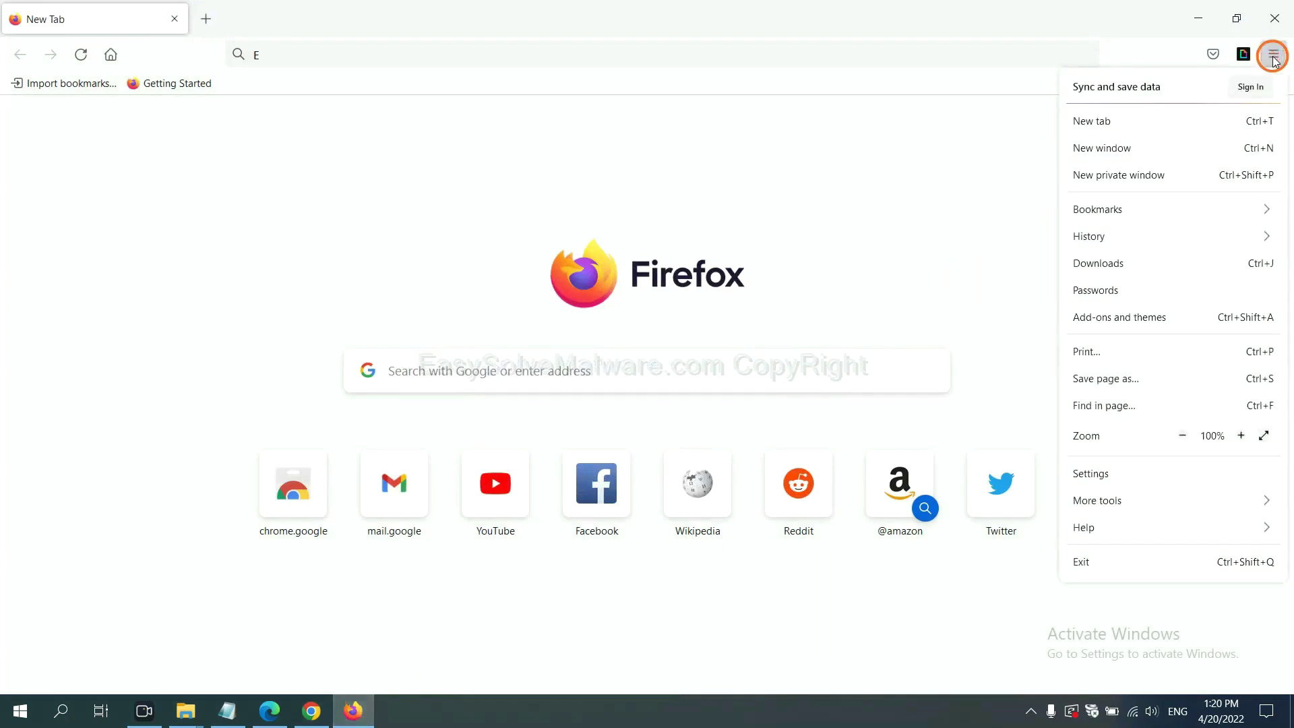
{"action": "left_click", "coordinate": [1111, 524]}
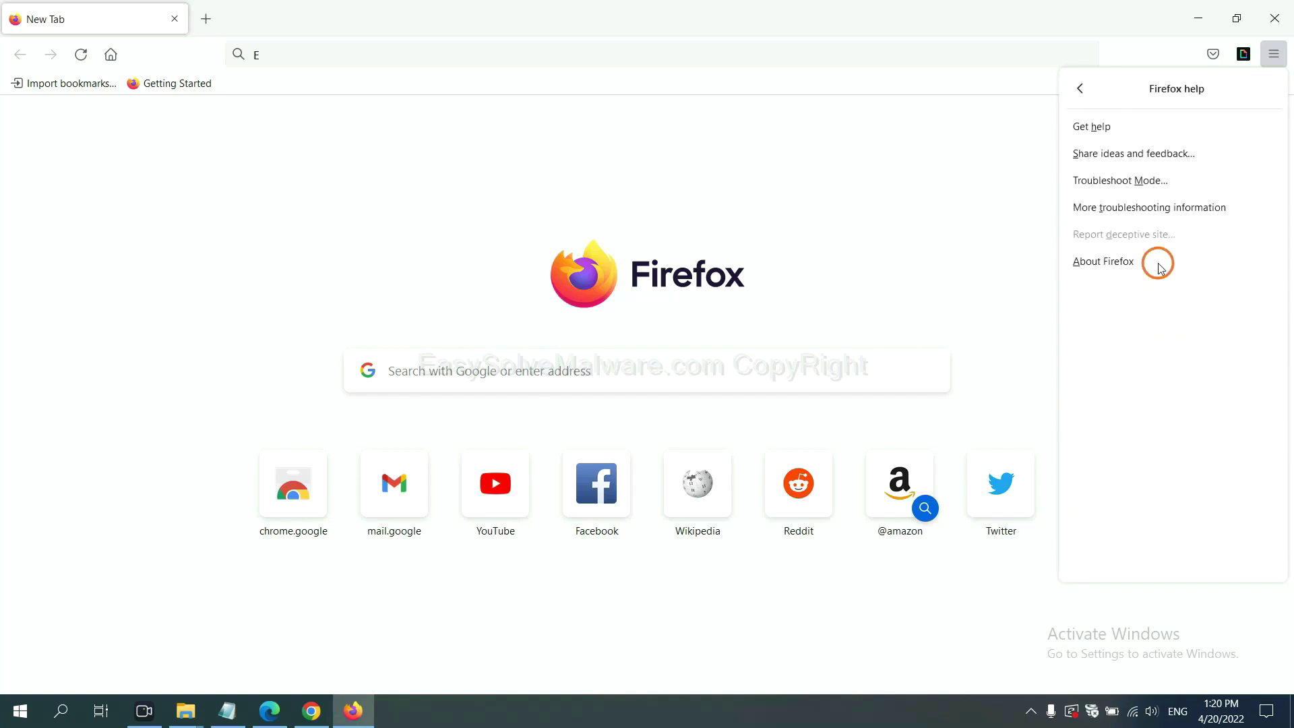
{"action": "left_click", "coordinate": [1137, 211]}
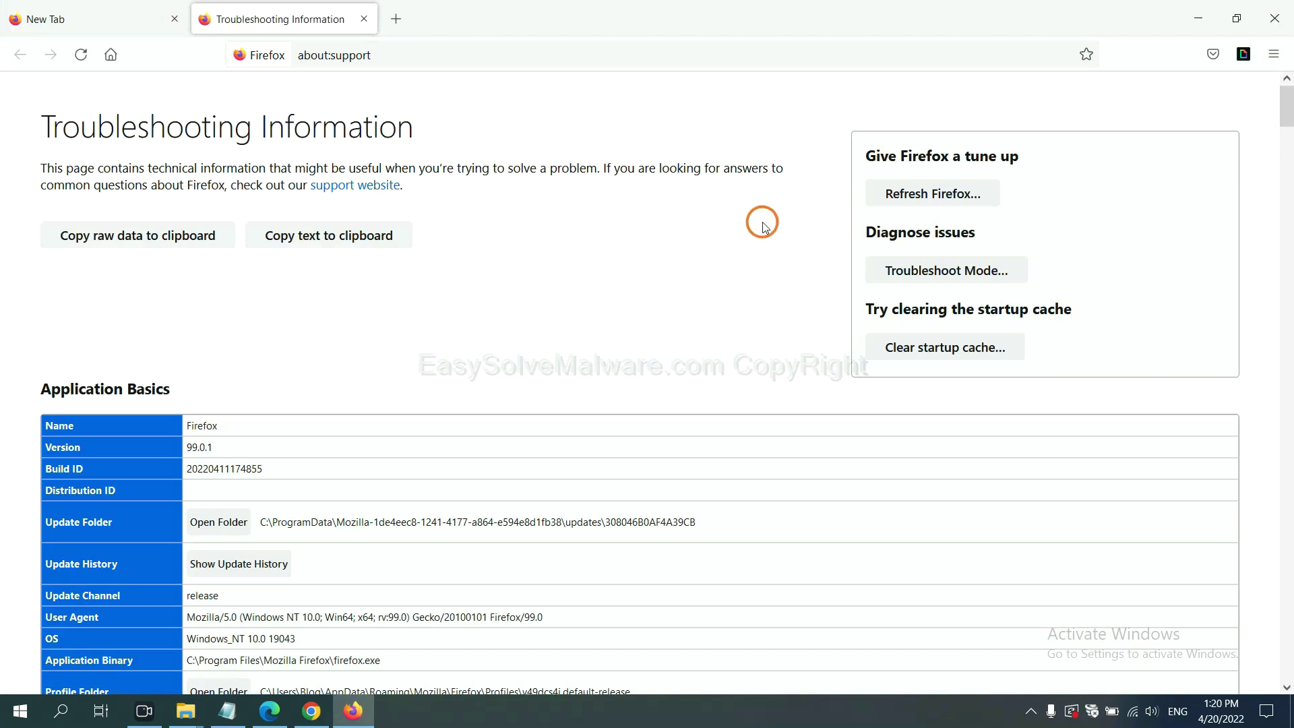
{"action": "left_click", "coordinate": [908, 199]}
{"action": "left_click", "coordinate": [701, 202]}
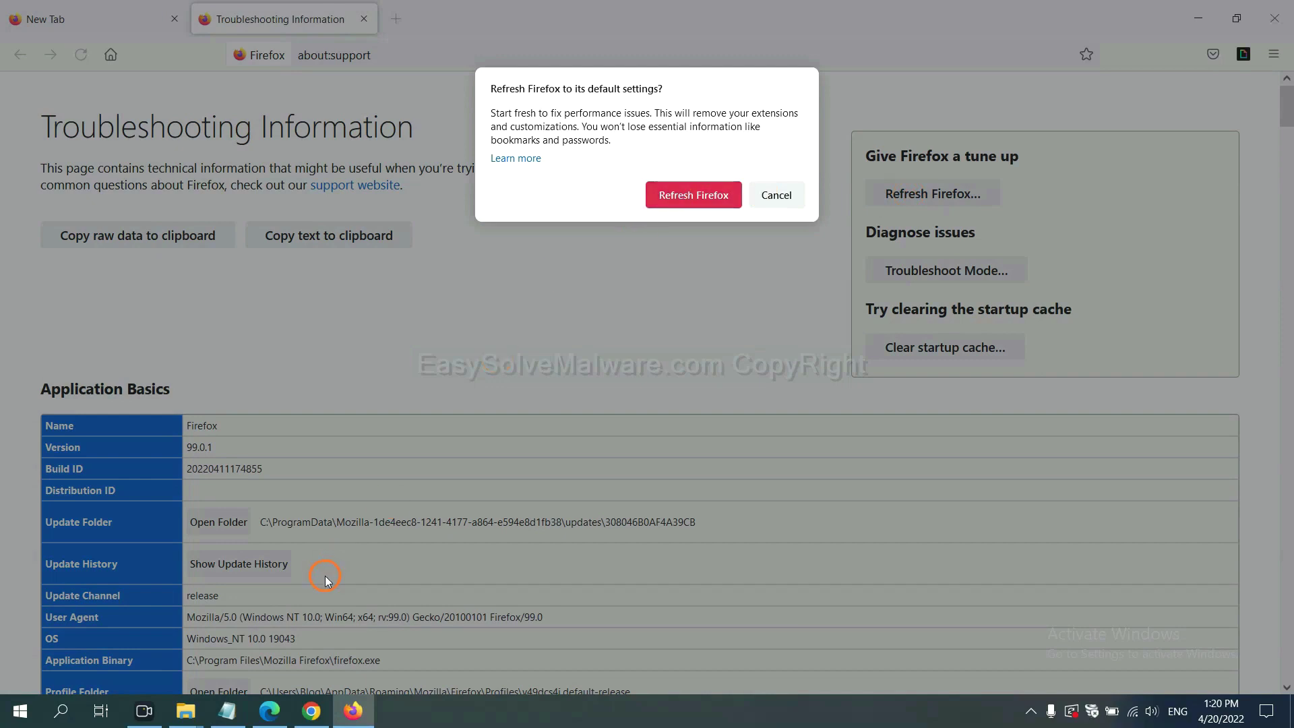
Switch to Edge, search its settings for "reset", and open the confirmation for restoring settings to their default values.
{"action": "left_click", "coordinate": [270, 713]}
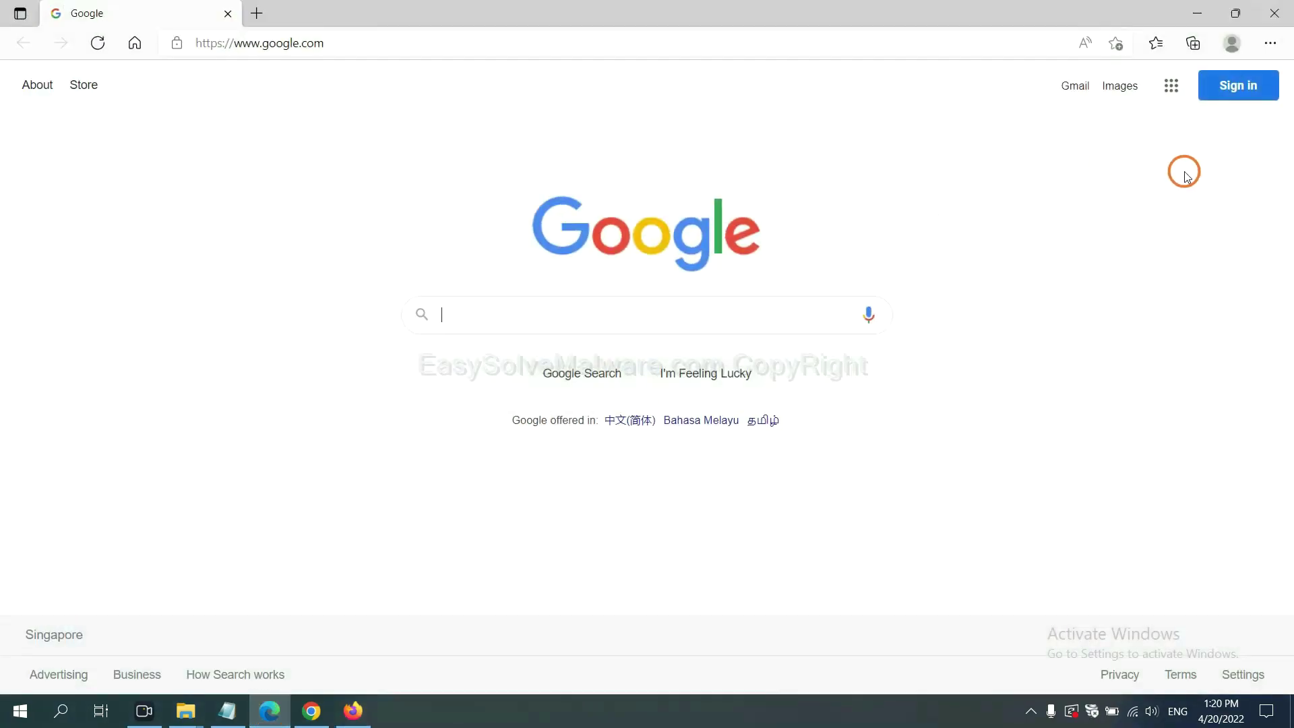
{"action": "left_click", "coordinate": [1269, 43]}
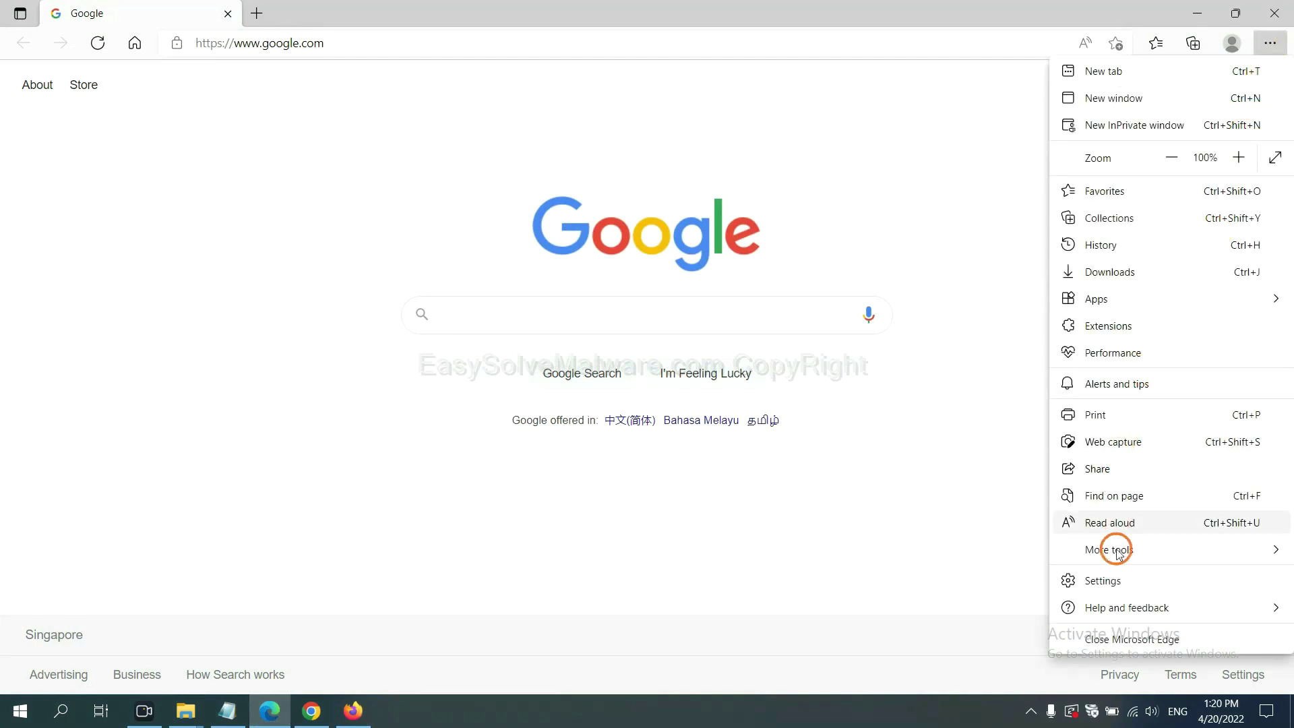
{"action": "left_click", "coordinate": [1105, 580]}
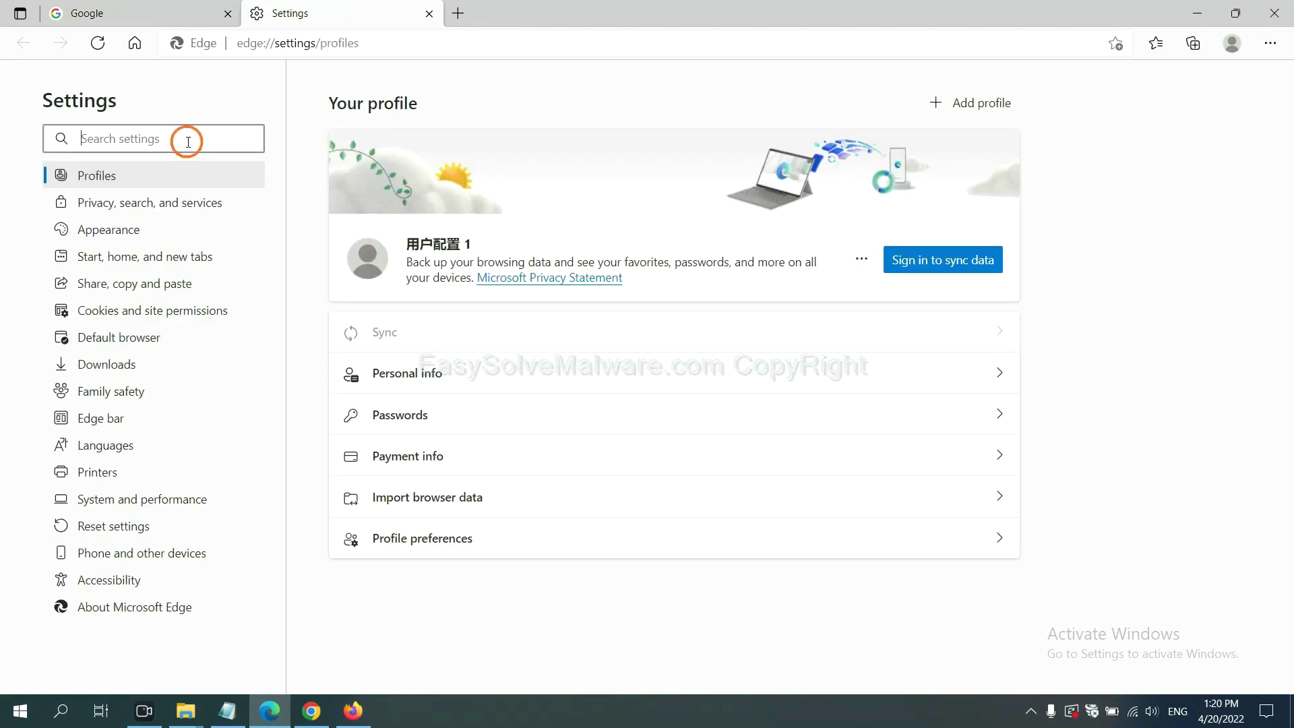
{"action": "type", "text": "re"}
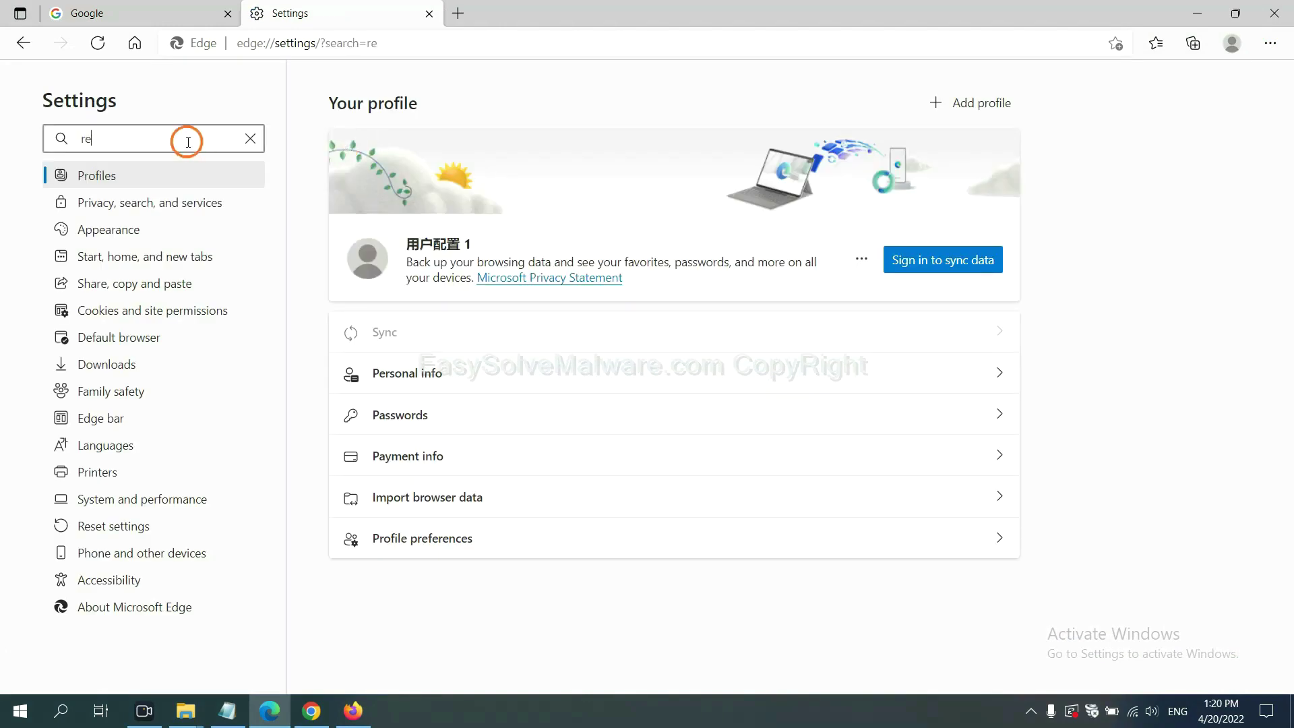
{"action": "type", "text": "set"}
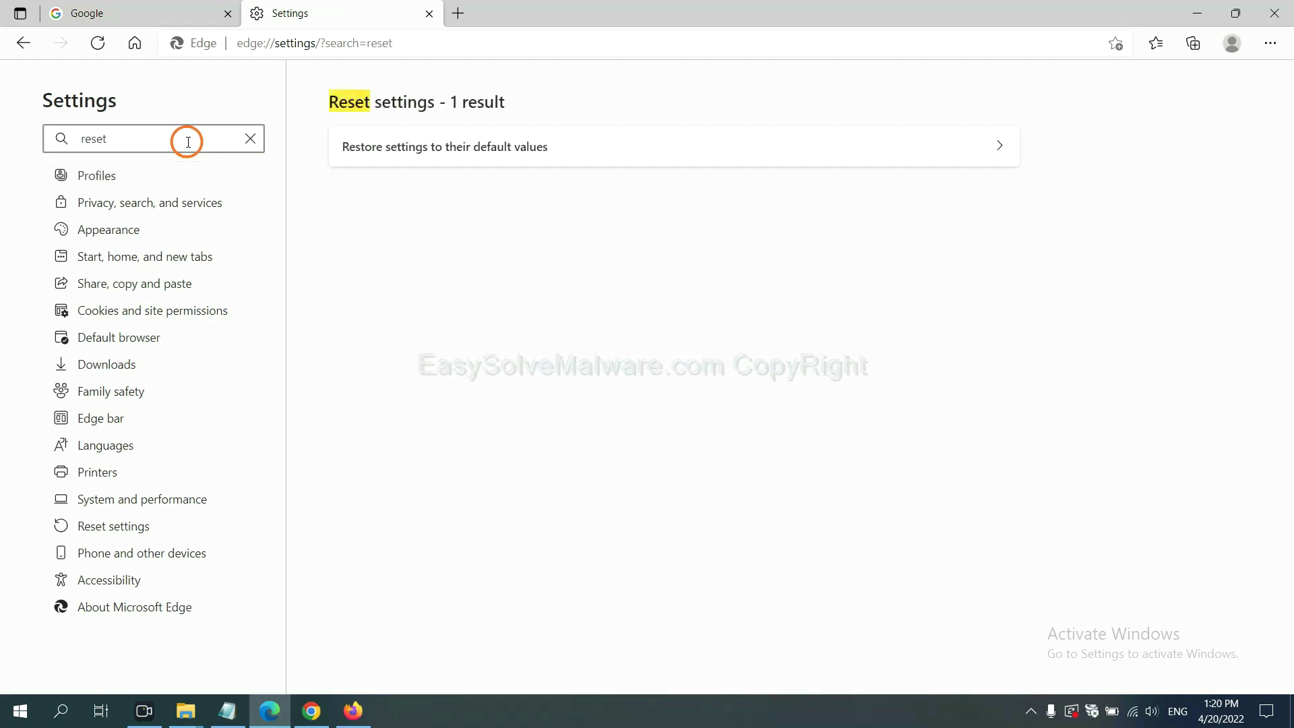
{"action": "left_click", "coordinate": [455, 145]}
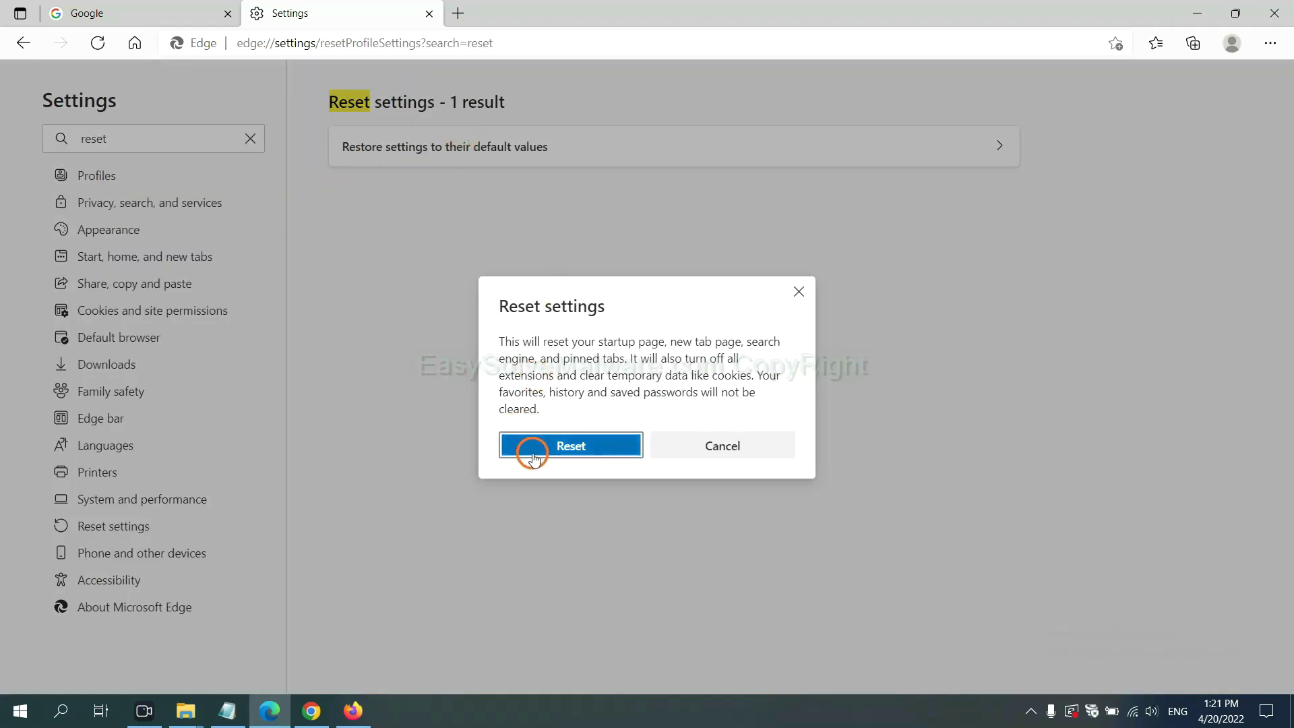